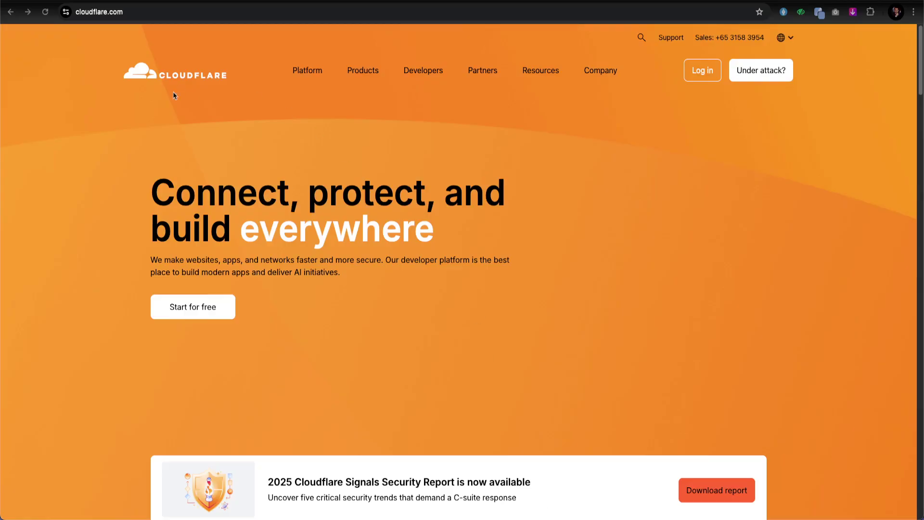
Open the account login page from the Cloudflare homepage.
scroll(246, 140, "down", 7)
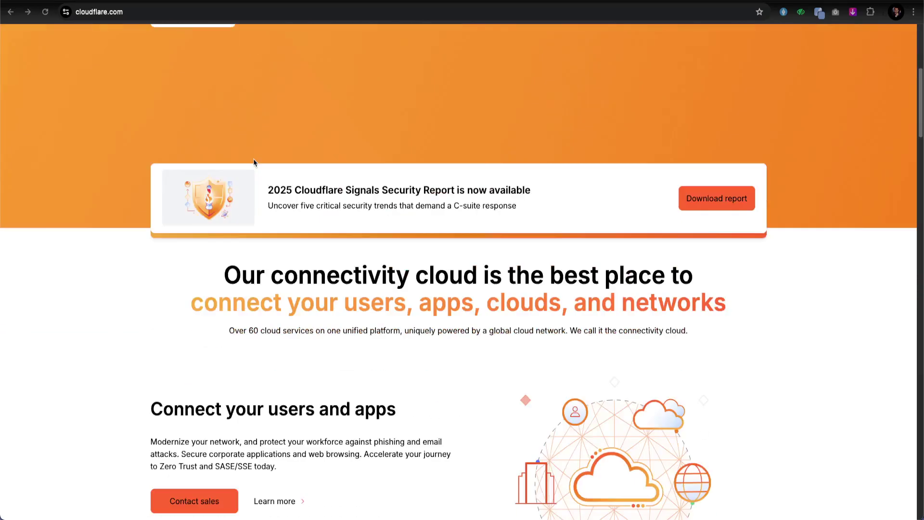
scroll(338, 164, "up", 7)
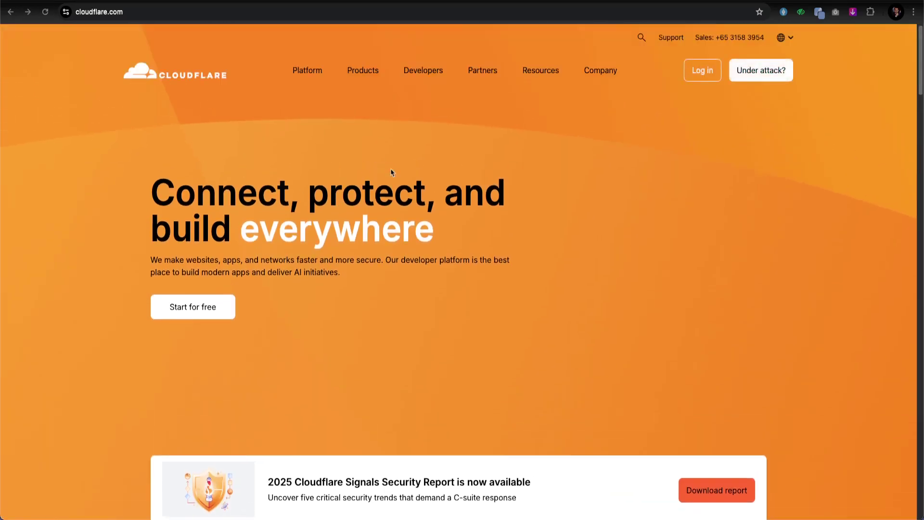
scroll(420, 162, "down", 1)
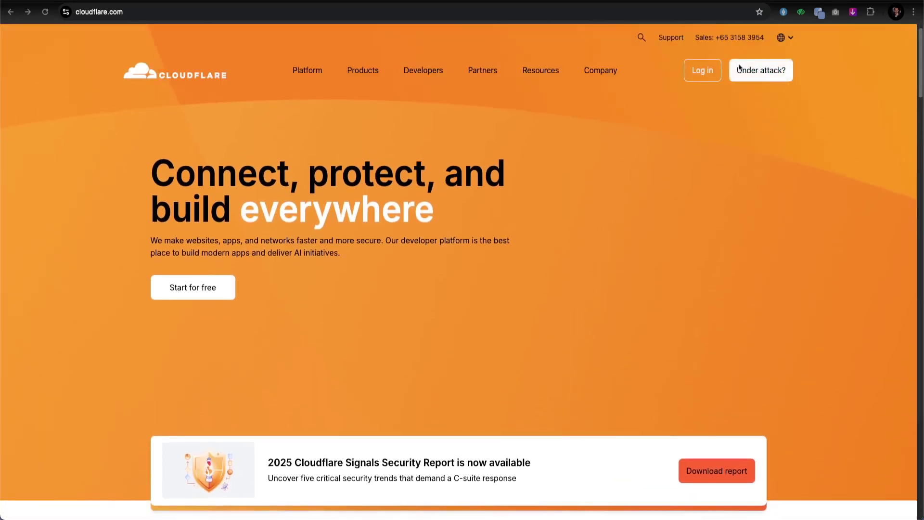
scroll(630, 153, "down", 2)
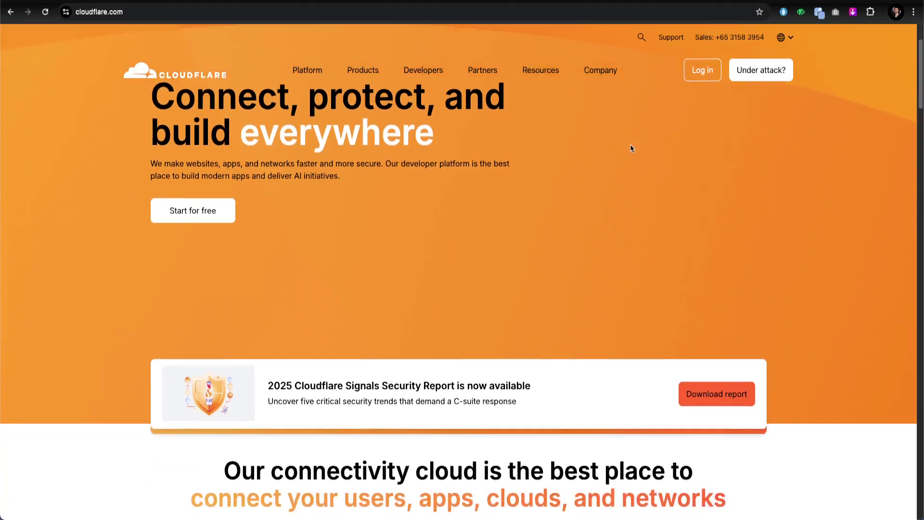
scroll(673, 110, "up", 3)
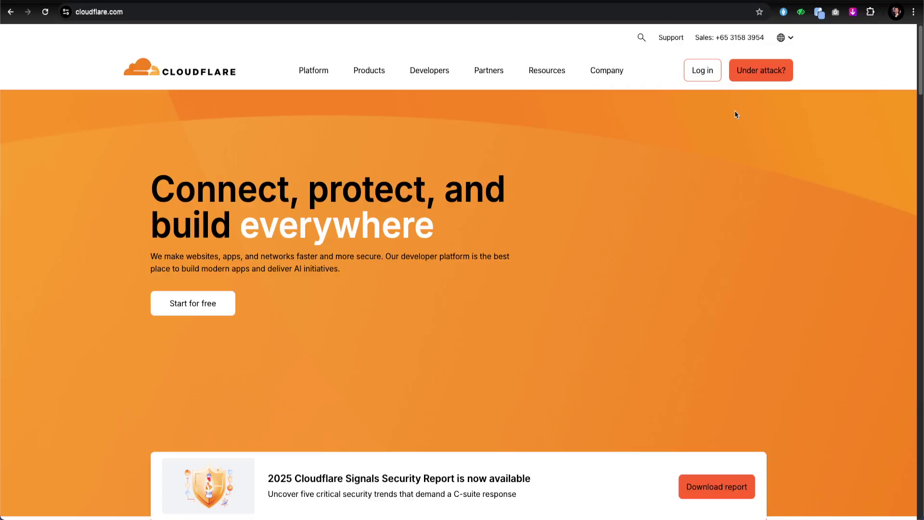
left_click(702, 76)
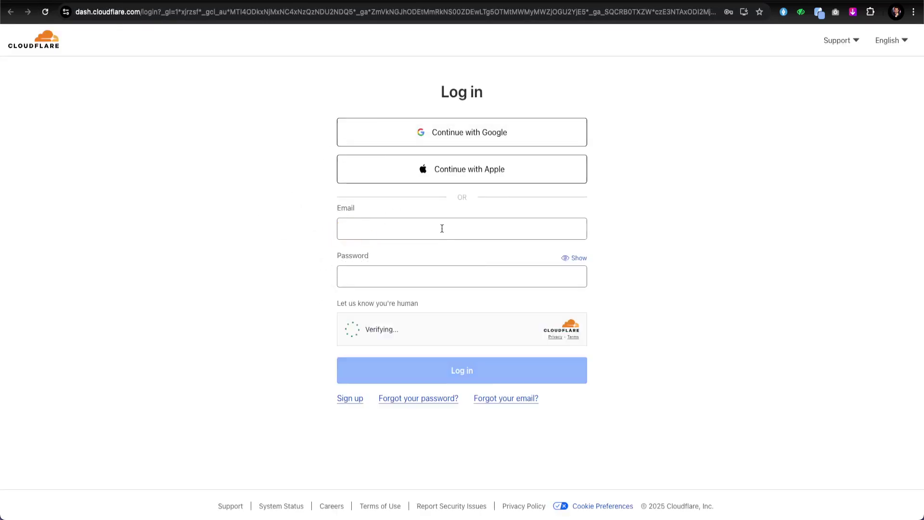
Log in with the saved e-mail and password, authorizing the autofill with the computer account password and passing the human verification.
left_click(442, 228)
left_click(443, 254)
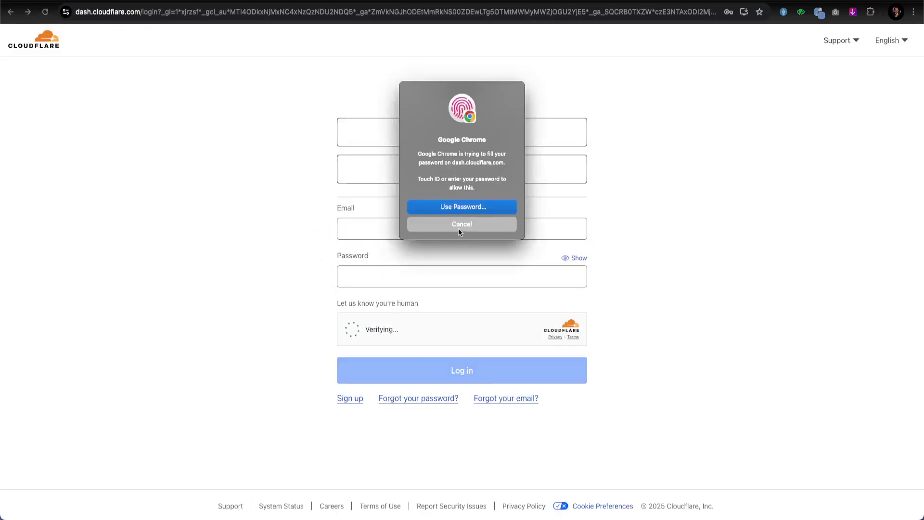
key("Return")
type("***")
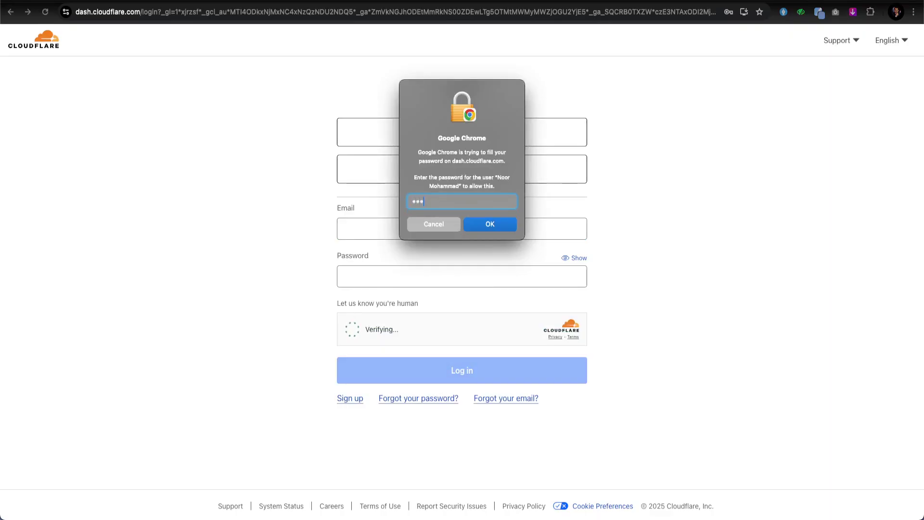
type("*******")
key("Return")
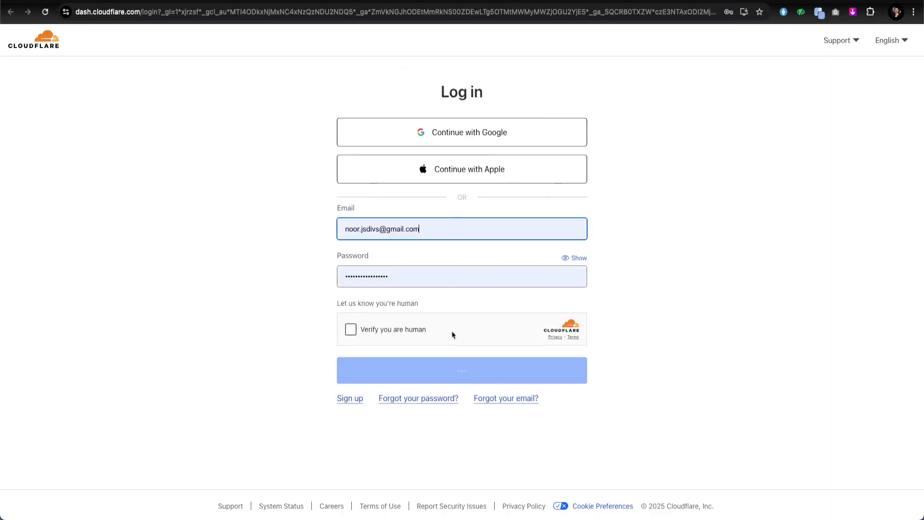
left_click(350, 330)
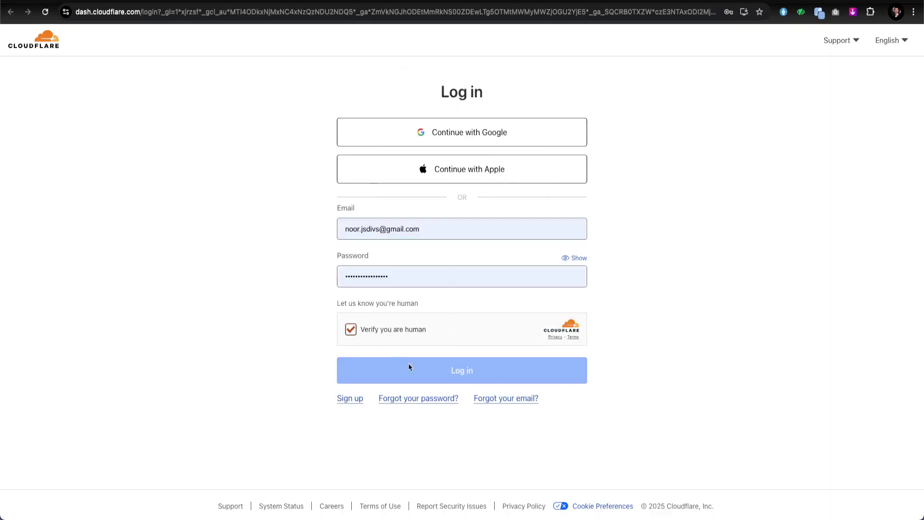
left_click(461, 374)
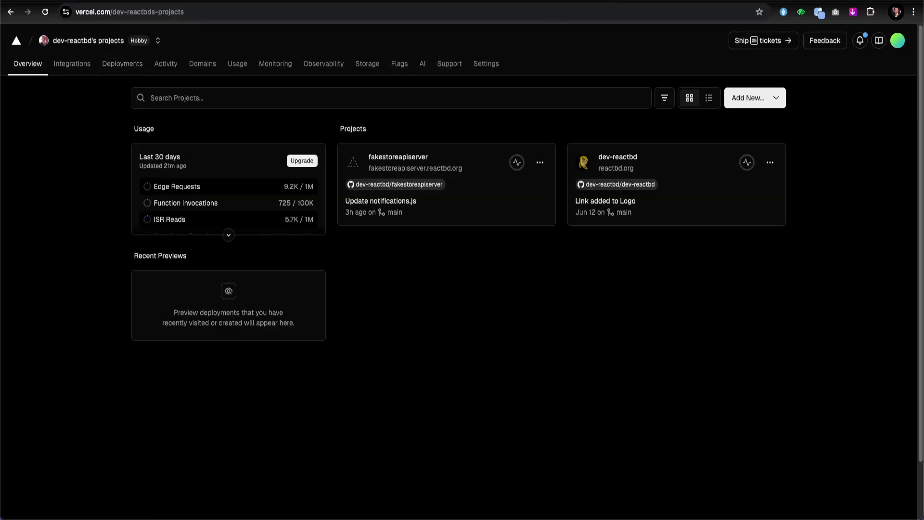
Open GitHub in a new browser tab and go to the account's list of repositories.
key("ctrl+t")
type("gi")
key("Return")
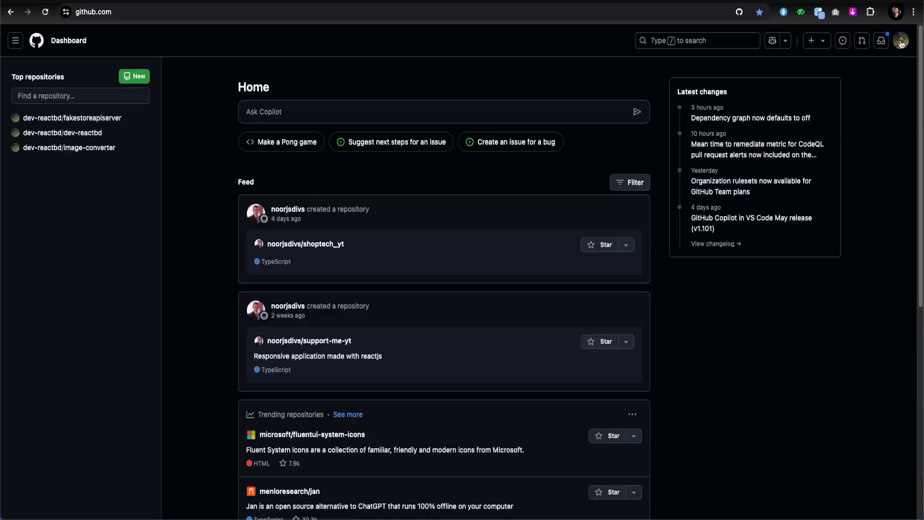
left_click(901, 43)
left_click(840, 106)
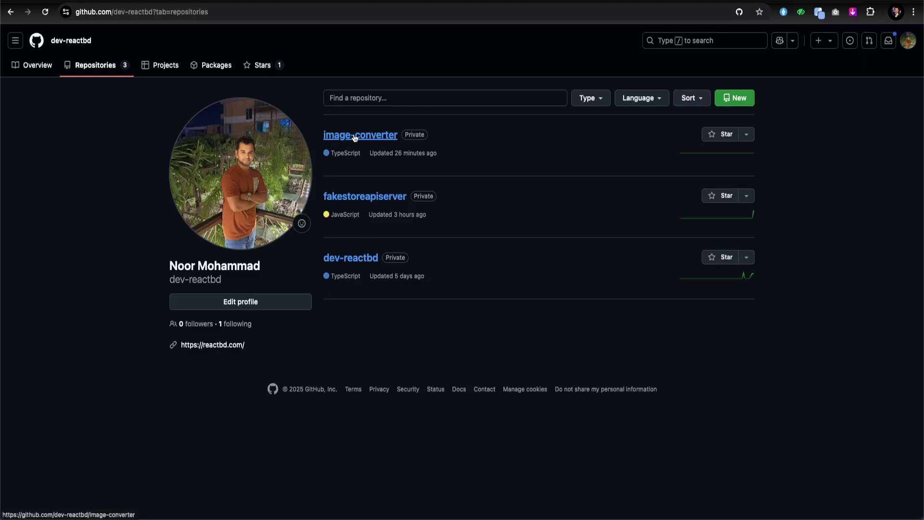
Switch to the image-converter.reactbd.com site and upload the thumbnail image from the Desktop folder to its converter.
left_click(330, 4)
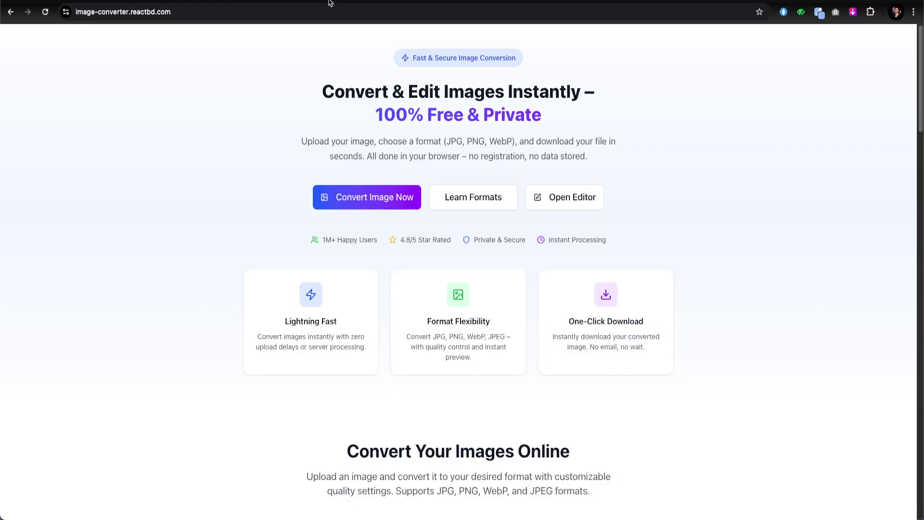
left_click(371, 202)
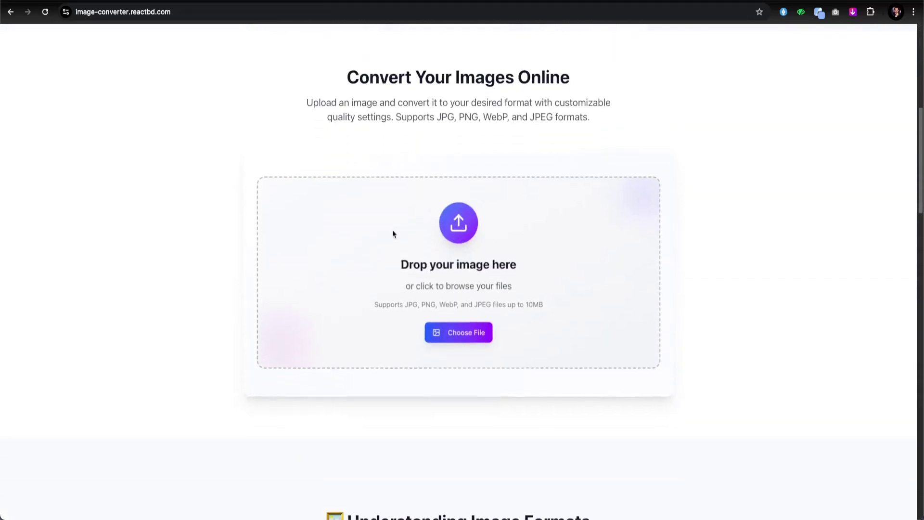
left_click(456, 329)
left_click(422, 190)
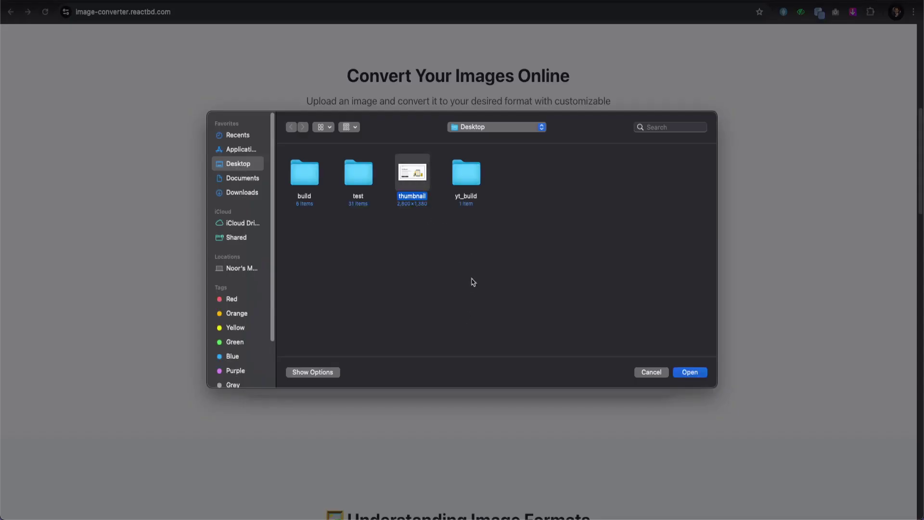
left_click(681, 375)
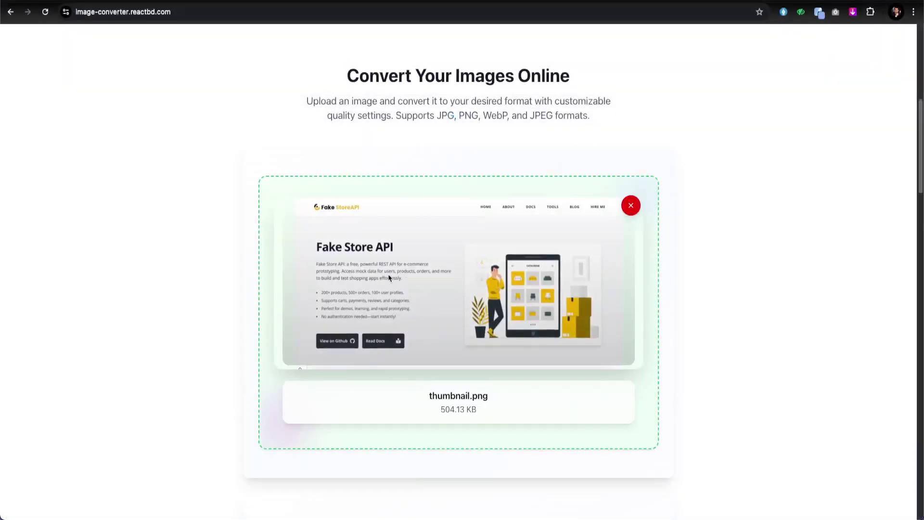
Convert the uploaded thumbnail.png with PNG - Best for graphics as the output format.
scroll(511, 318, "down", 3)
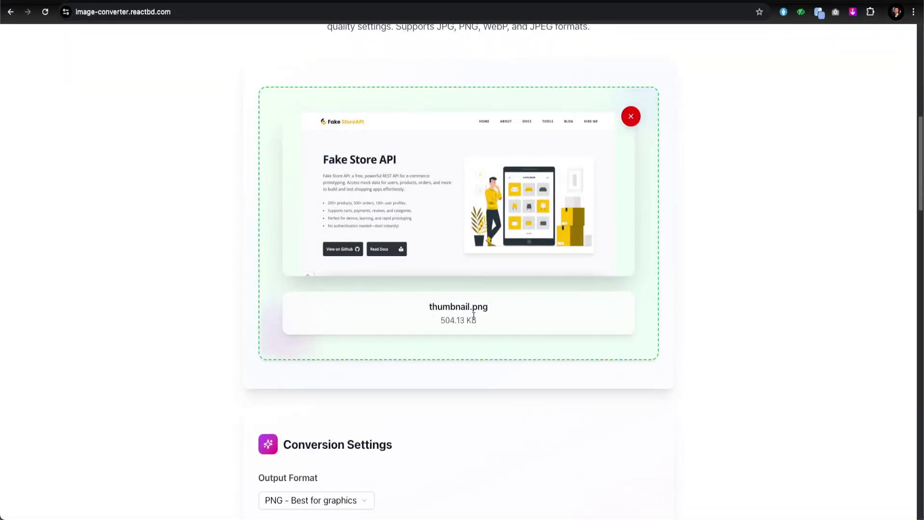
scroll(488, 325, "down", 3)
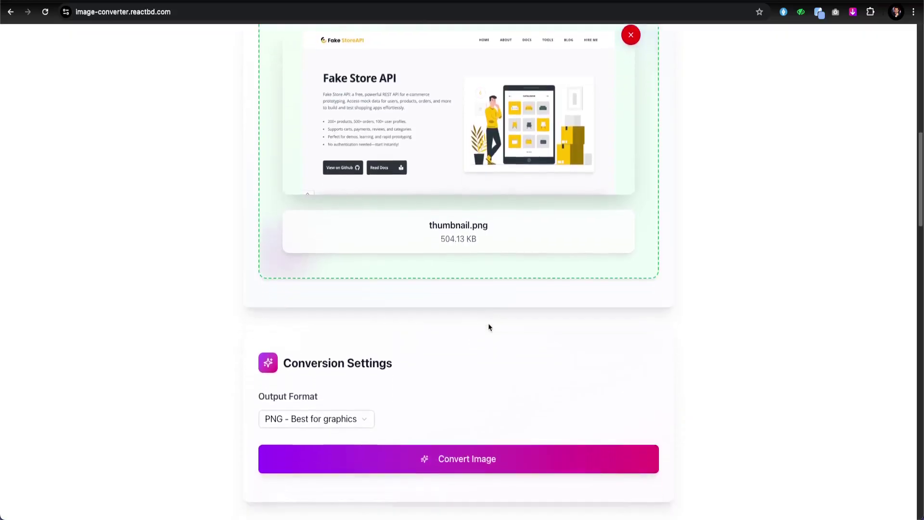
left_click(336, 373)
left_click(441, 411)
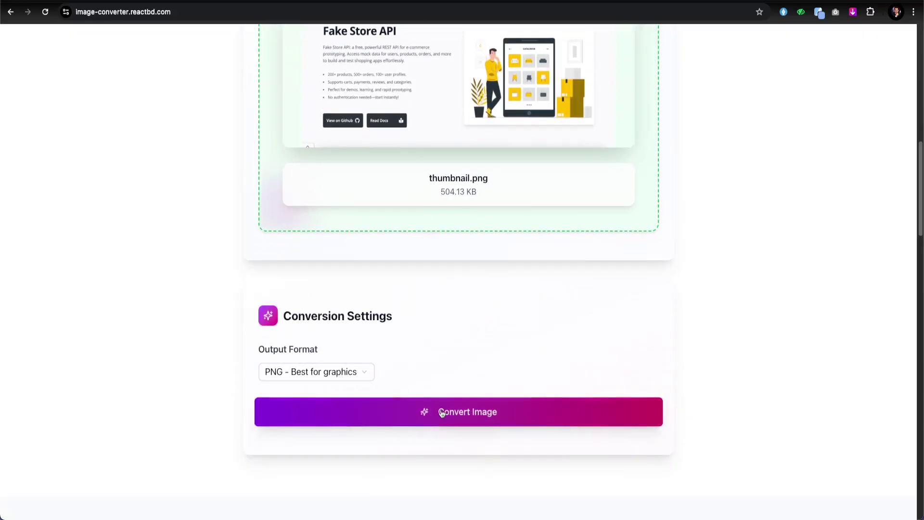
scroll(469, 341, "down", 6)
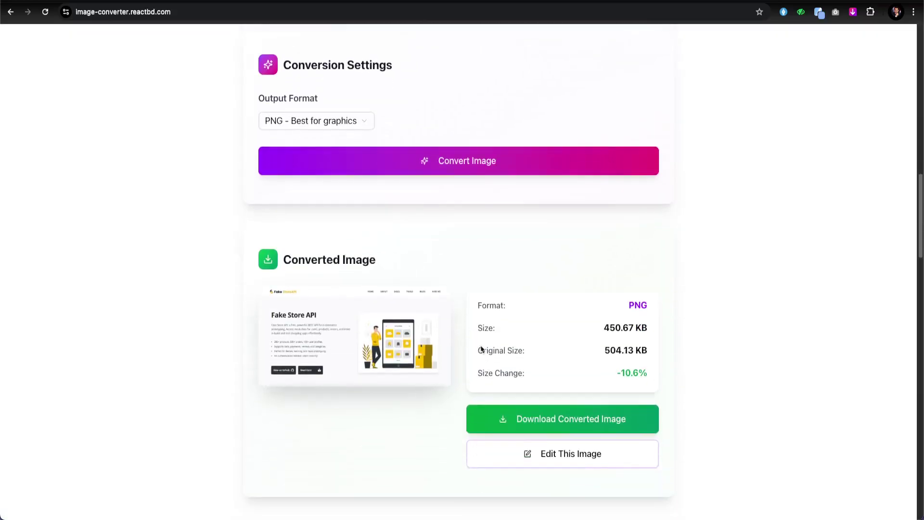
Set the output format to JPEG - Best for photos with 58% quality and convert the image.
scroll(507, 288, "up", 2)
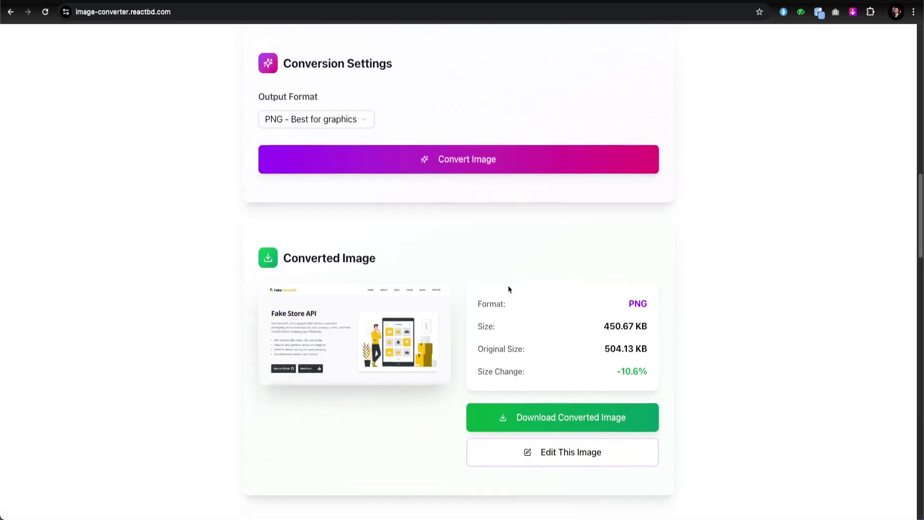
left_click(314, 169)
left_click(320, 212)
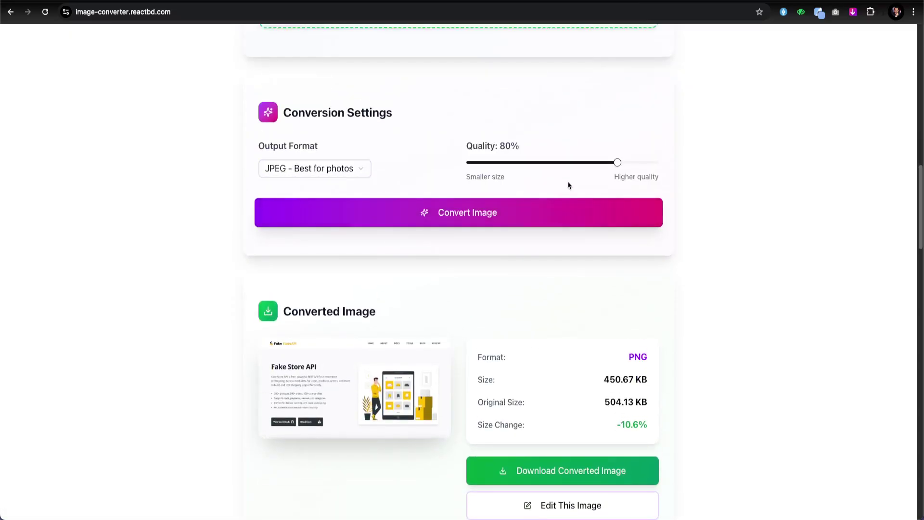
left_click_drag(617, 163, 577, 170)
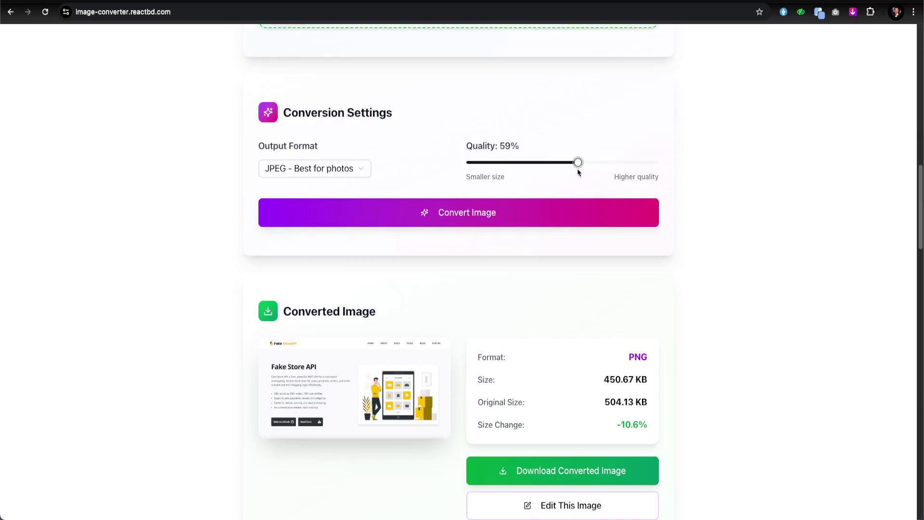
left_click(514, 227)
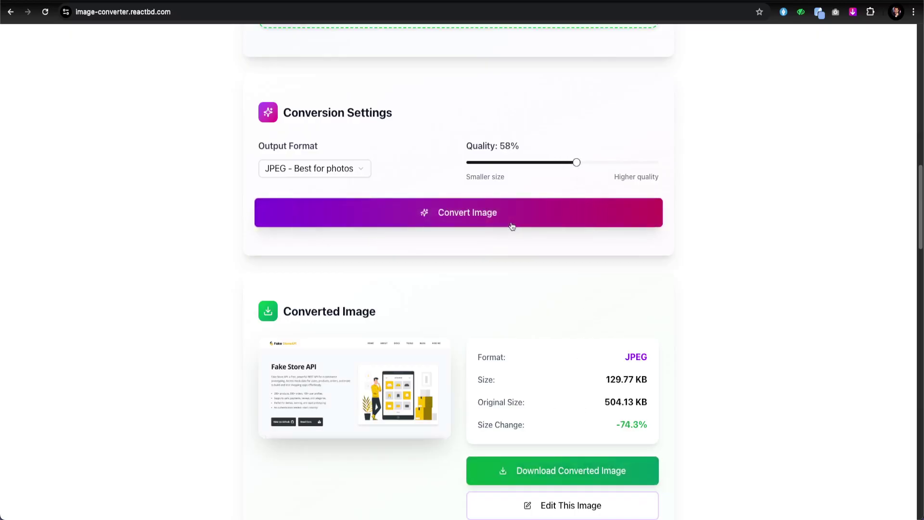
Check the file size and size change of the JPEG result, and download the converted image.
double_click(636, 420)
left_click_drag(648, 379, 574, 379)
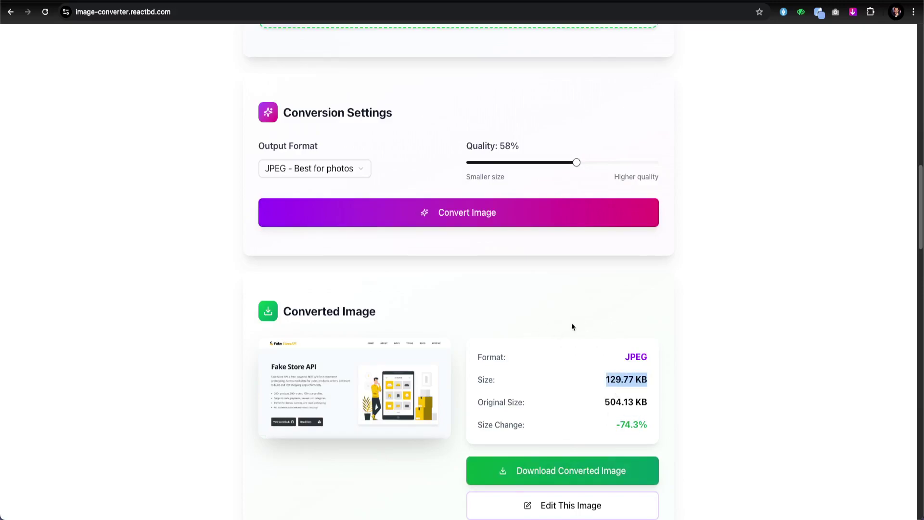
left_click(598, 326)
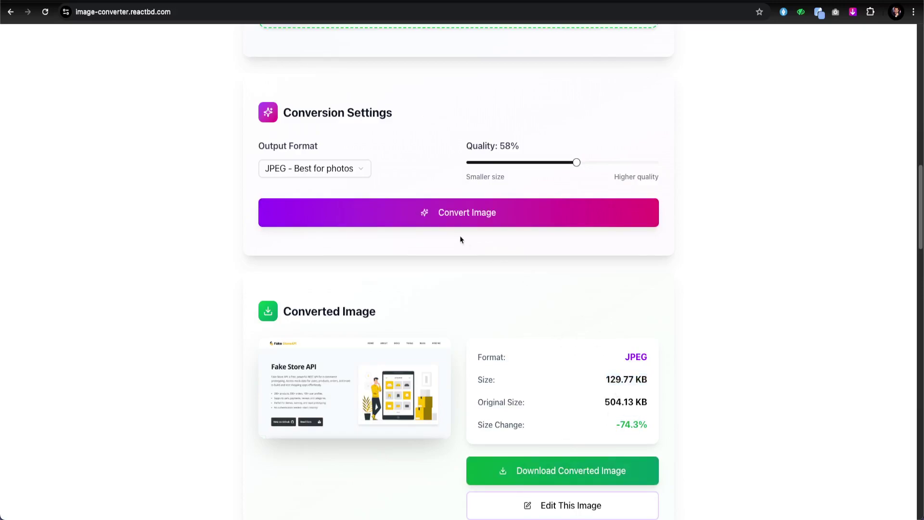
left_click(558, 476)
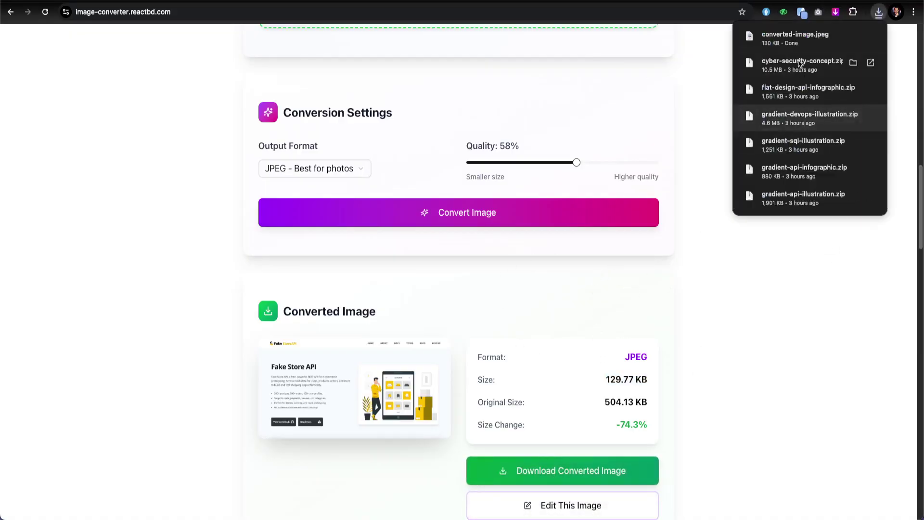
left_click(645, 97)
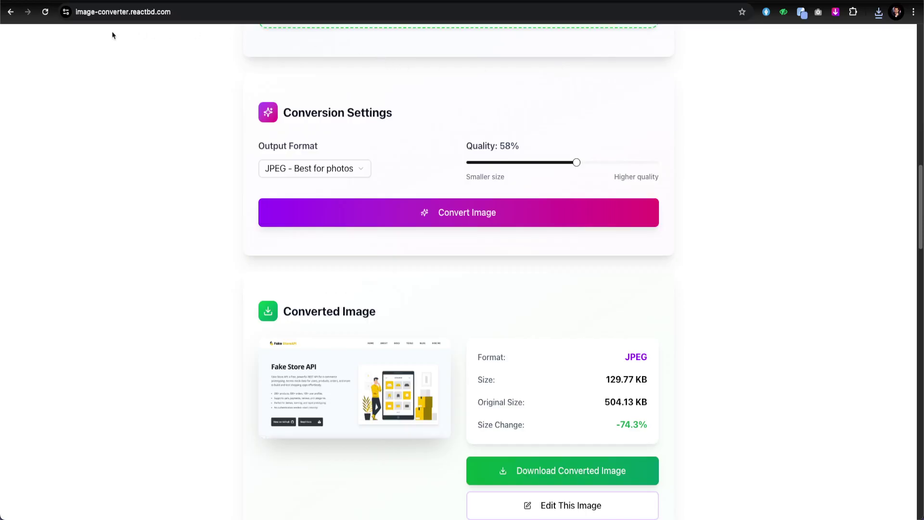
Return to the Cloudflare dashboard and open the overview of the reactbd.org domain.
key("ctrl+Tab")
key("ctrl+Tab")
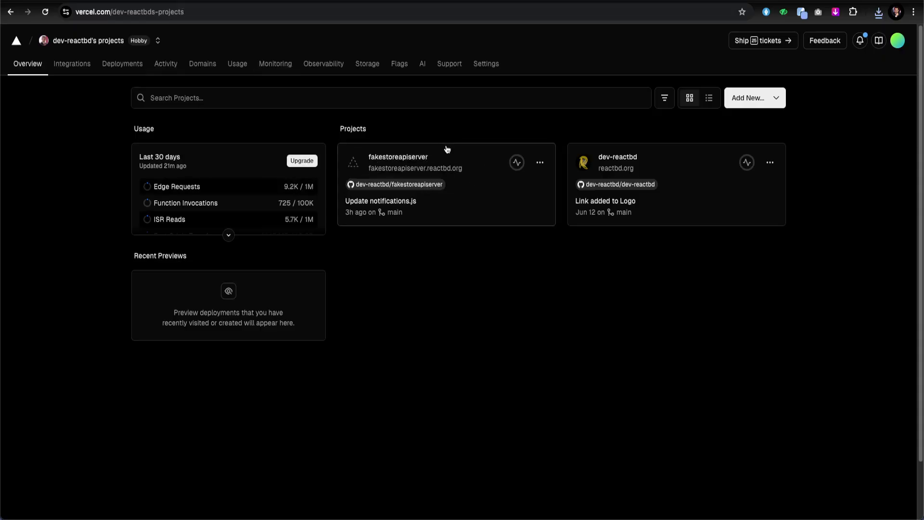
key("ctrl+Tab")
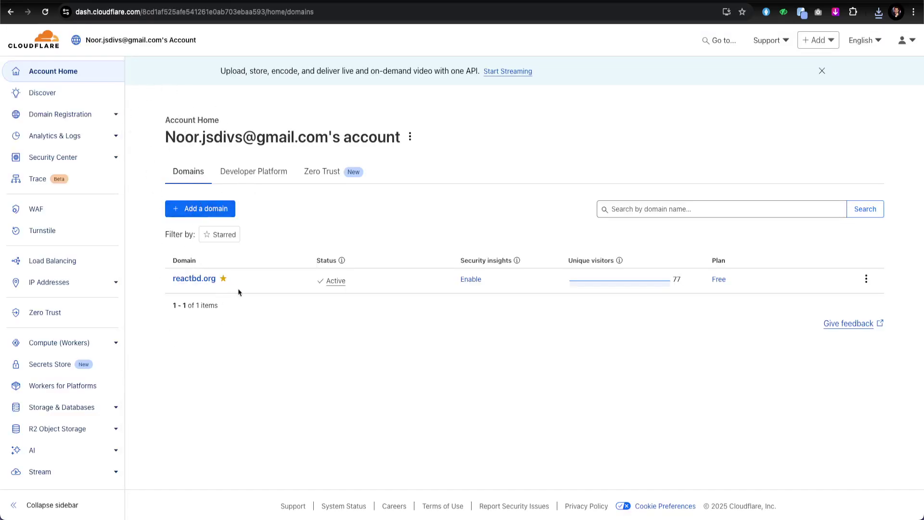
left_click(187, 283)
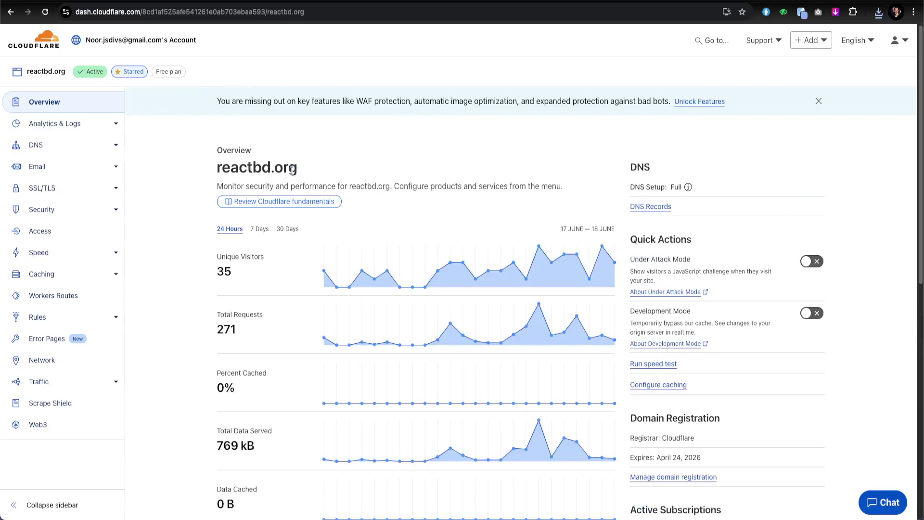
Copy the reactbd.org domain name, load that site in a new browser tab and view its Image Converter page.
left_click_drag(292, 171, 217, 166)
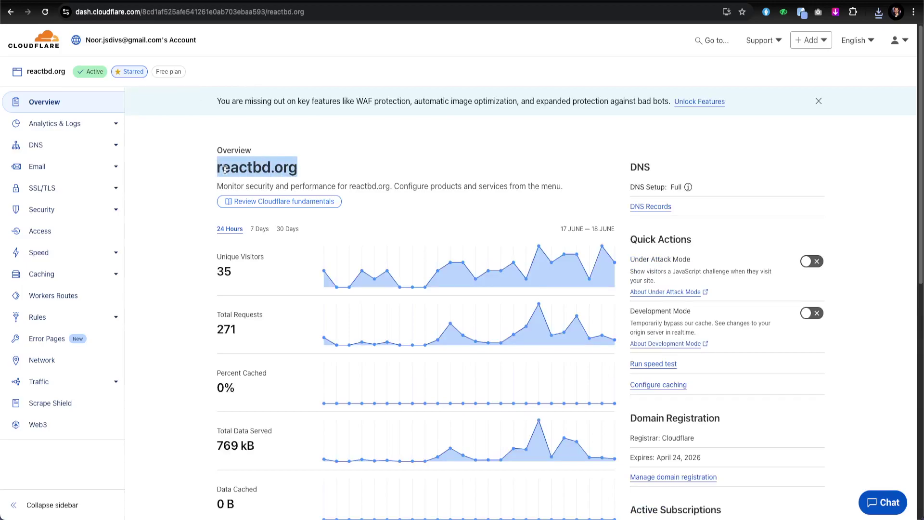
key("ctrl+c")
key("ctrl+t")
key("ctrl+v")
key("Return")
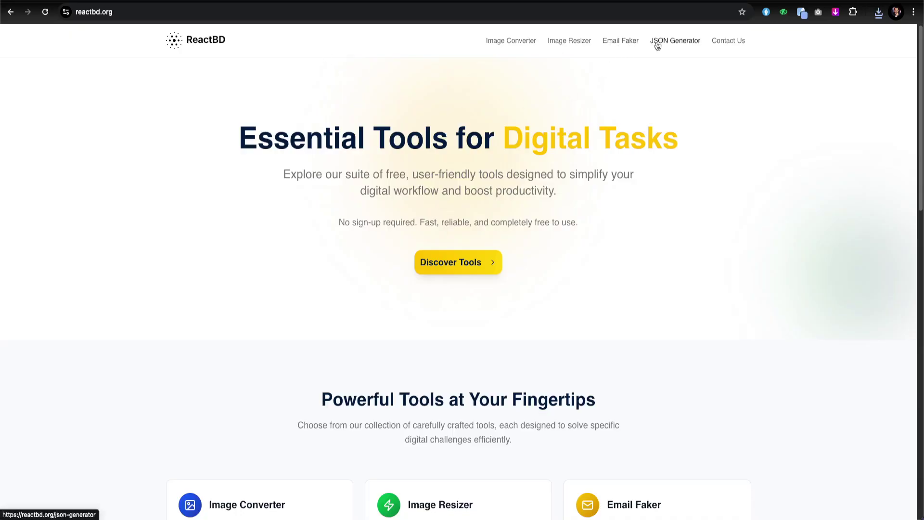
left_click(512, 43)
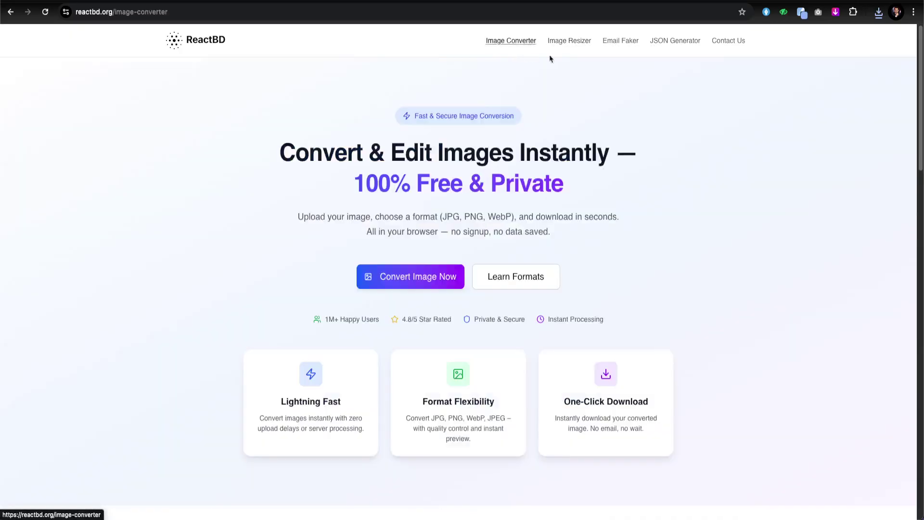
Open the Email Faker page and the JSON Generator page of reactbd.org, and look over the JSON tools.
left_click(620, 49)
left_click(669, 43)
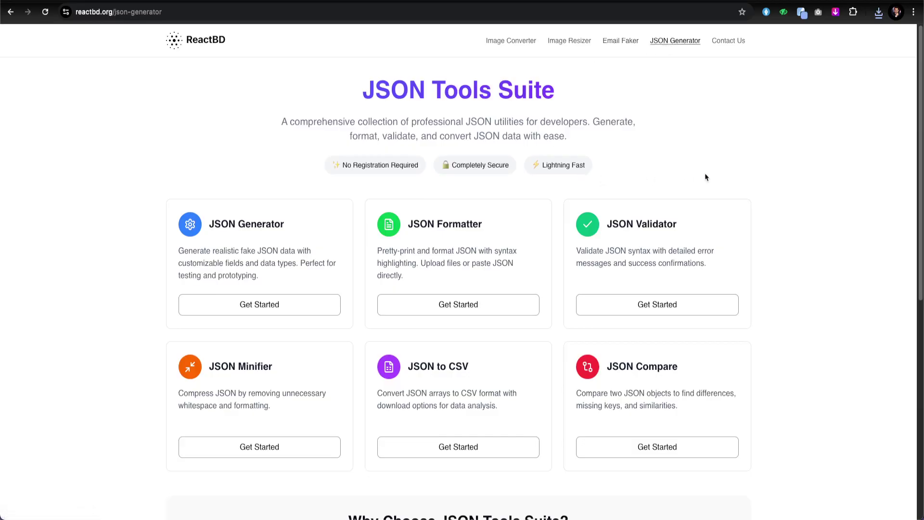
scroll(452, 149, "down", 2)
scroll(532, 153, "up", 2)
Return to the Cloudflare dashboard, open the DNS records of reactbd.org and examine the content of the A record.
key("ctrl+Tab")
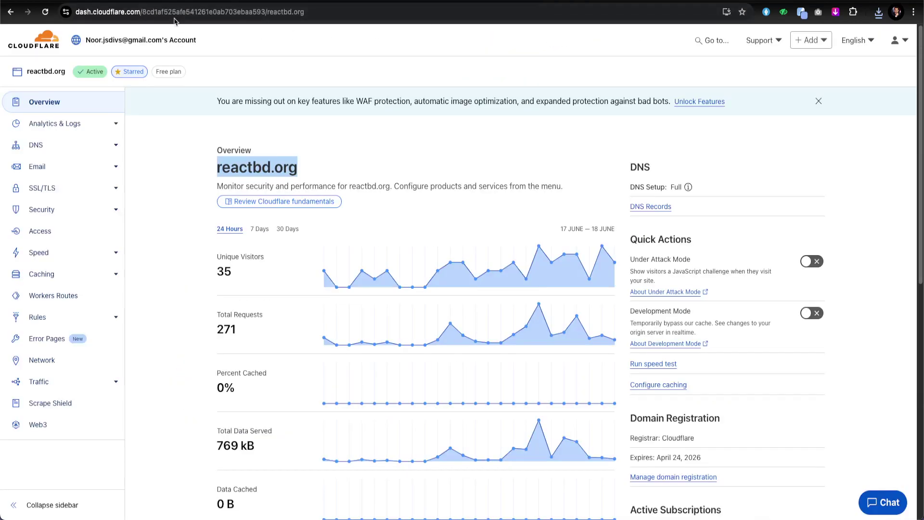
left_click_drag(218, 165, 315, 165)
scroll(315, 165, "down", 2)
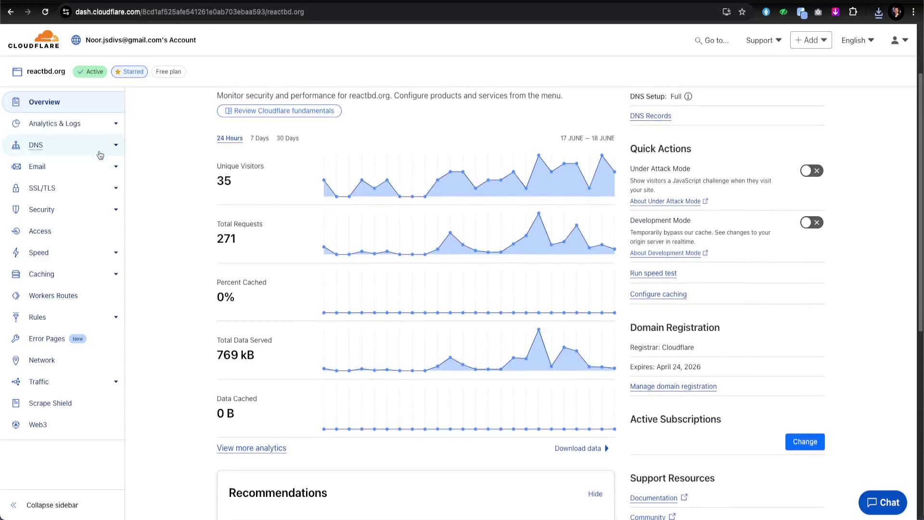
left_click(87, 150)
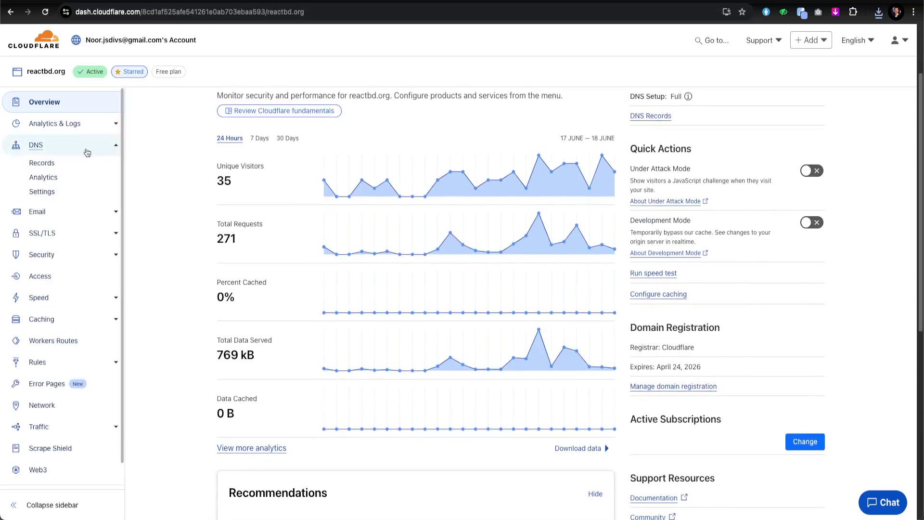
left_click(39, 167)
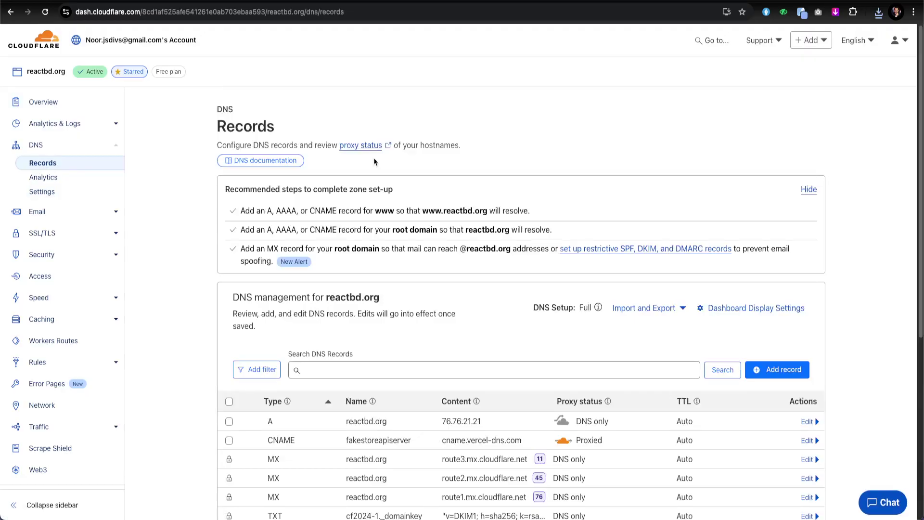
scroll(373, 157, "down", 4)
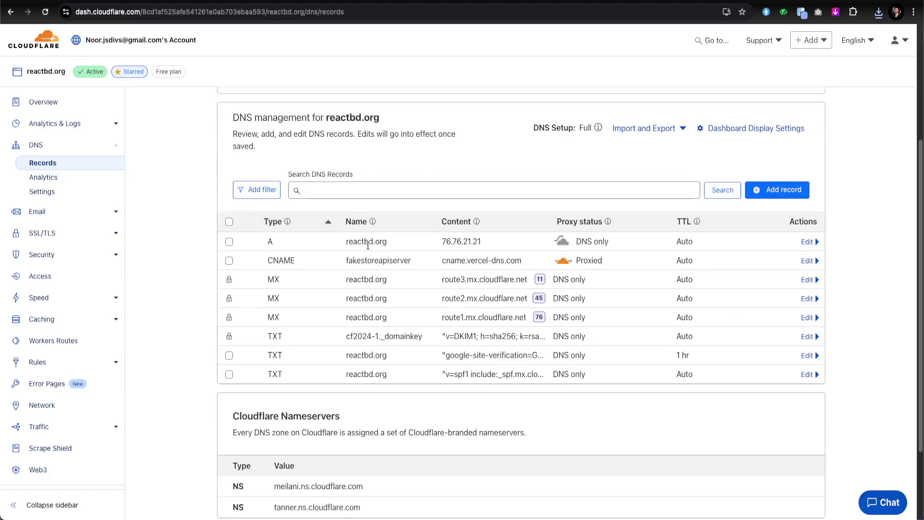
left_click_drag(489, 249, 442, 243)
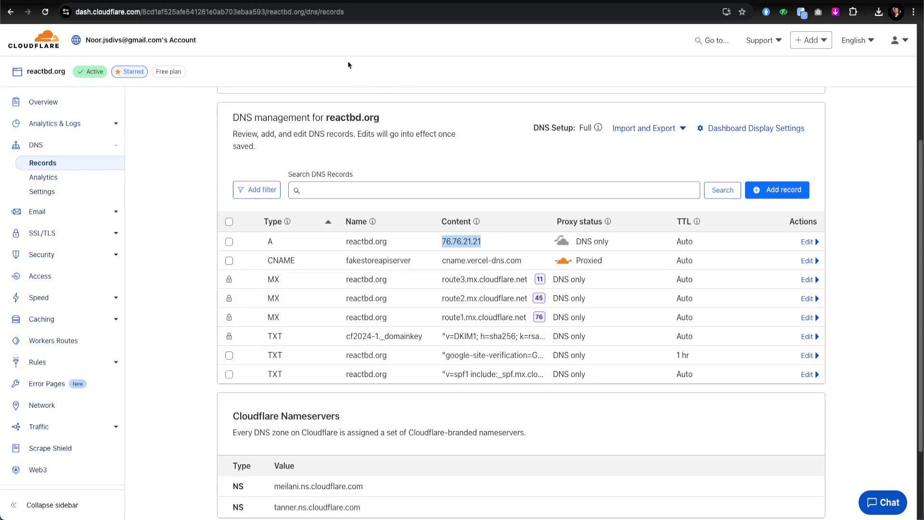
On the jsondata.reactbd.com site, view the Products resource as cards instead of JSON and open its API.
left_click(317, 2)
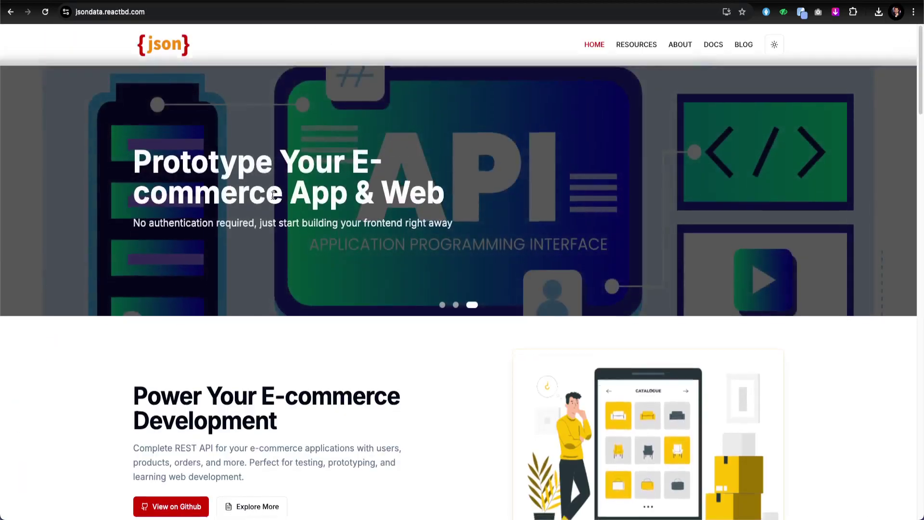
scroll(275, 197, "down", 10)
scroll(275, 198, "down", 6)
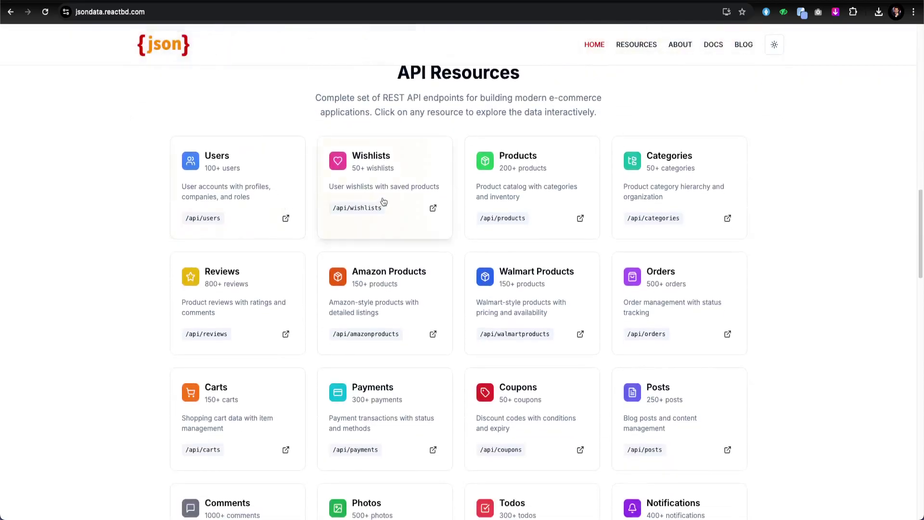
left_click(530, 189)
left_click(481, 140)
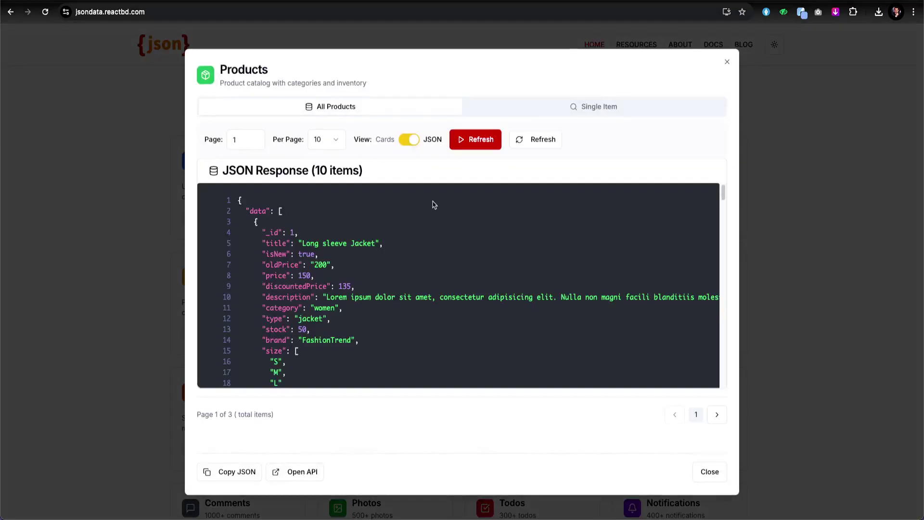
left_click(409, 140)
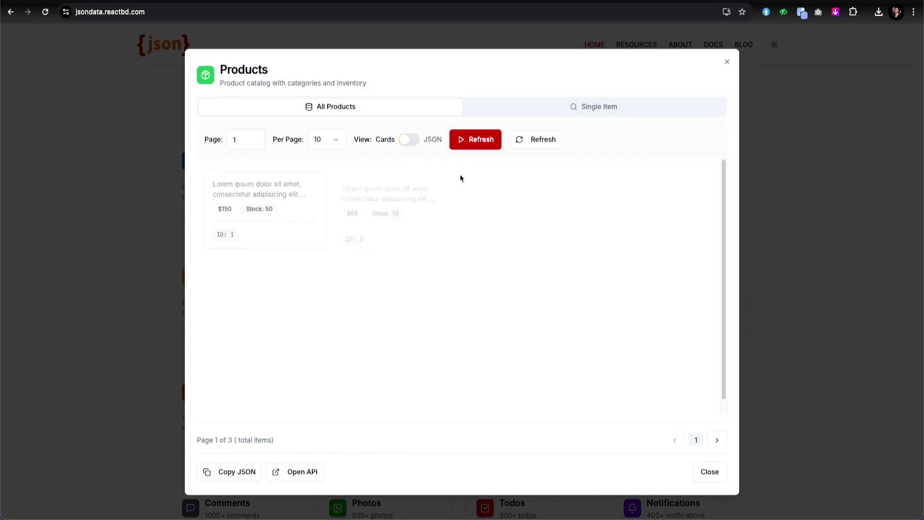
left_click(294, 471)
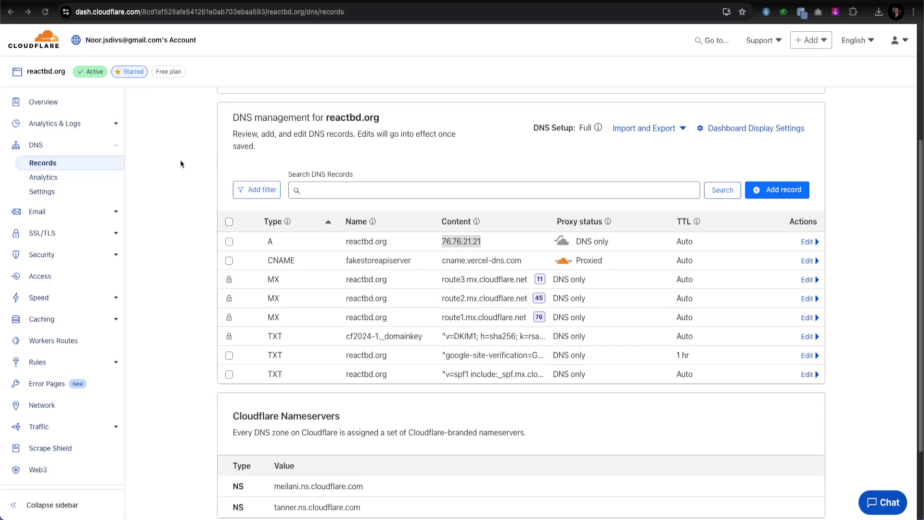
Switch to Vercel, create a new project by importing the image-converter repository, and deploy it with the default settings.
left_click(227, 10)
left_click(751, 98)
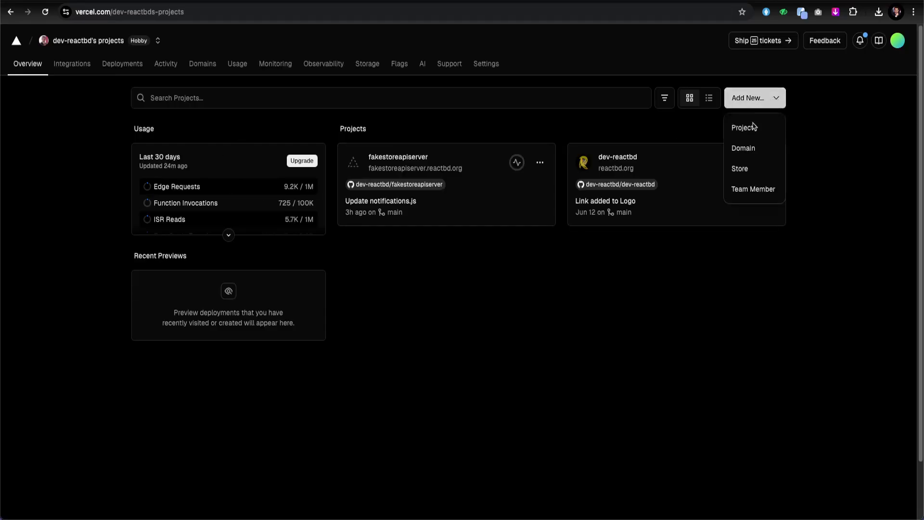
left_click(753, 126)
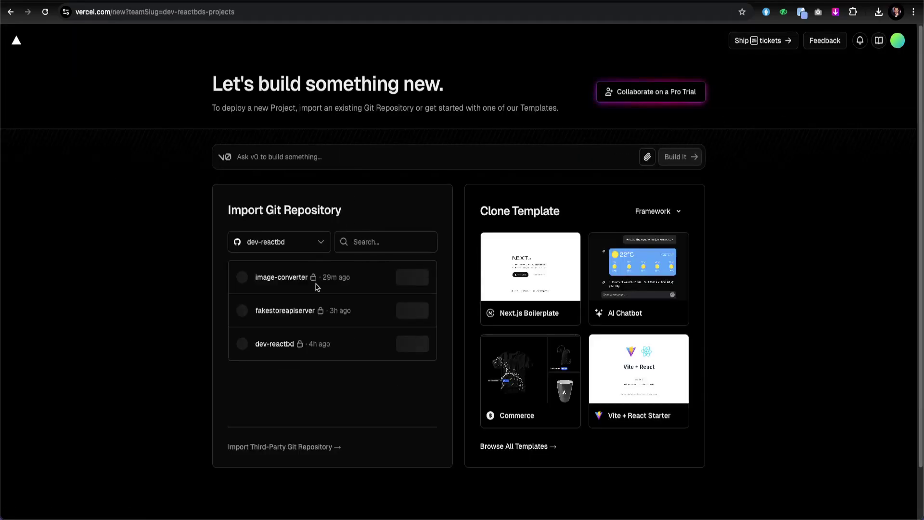
left_click(412, 277)
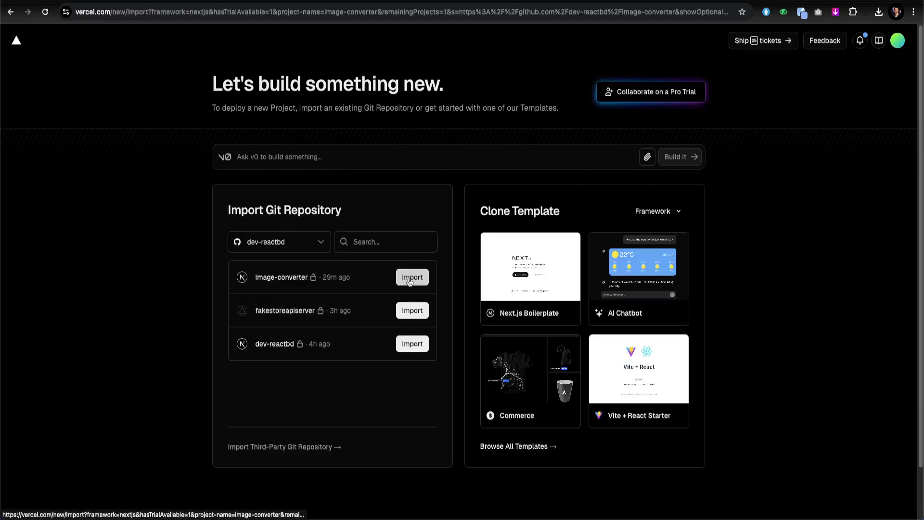
left_click(451, 407)
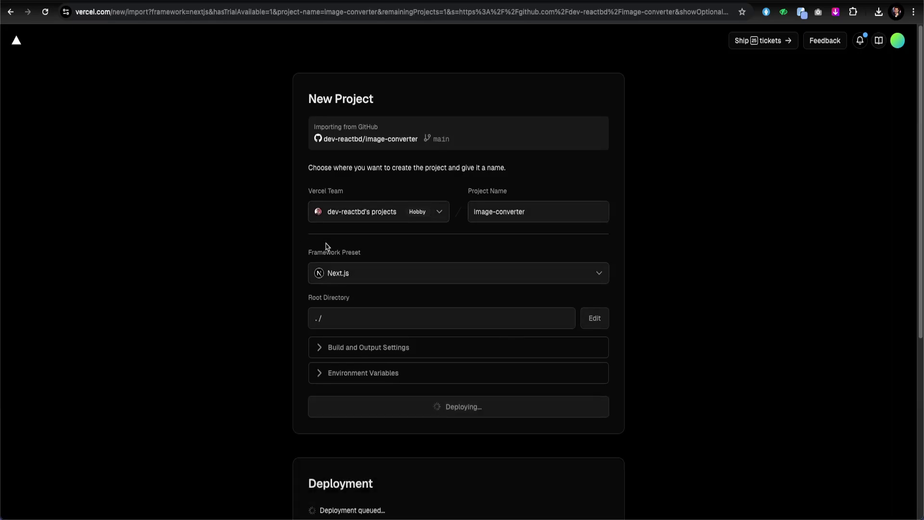
scroll(326, 246, "down", 1)
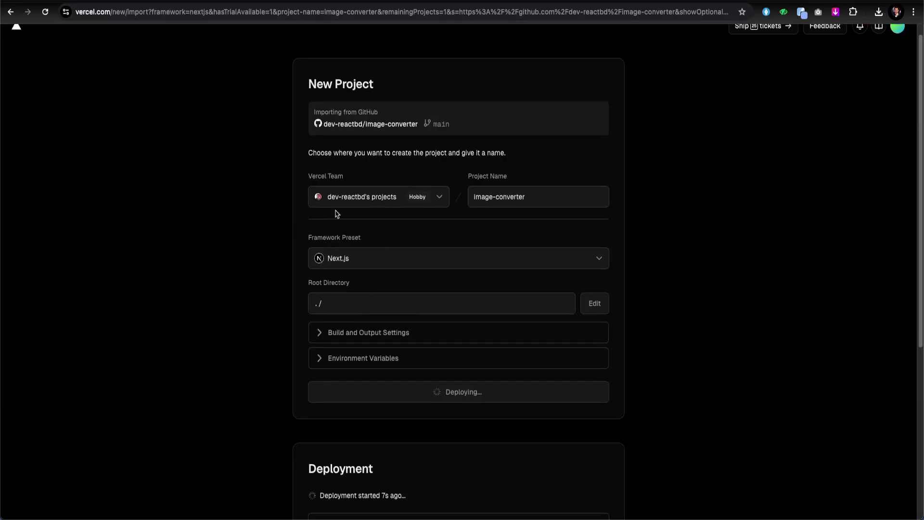
Return to Cloudflare's DNS records for reactbd.org and start a new record of type CNAME.
key("ctrl+Tab")
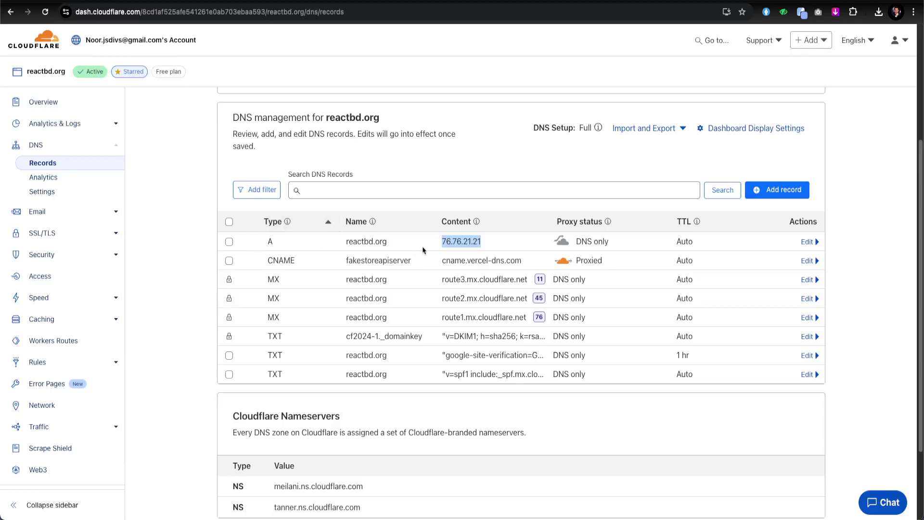
left_click(783, 192)
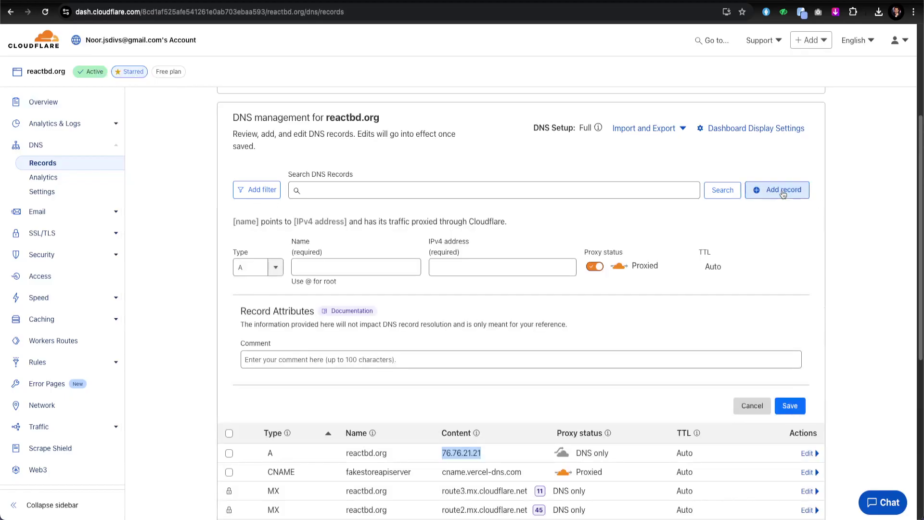
scroll(570, 298, "down", 2)
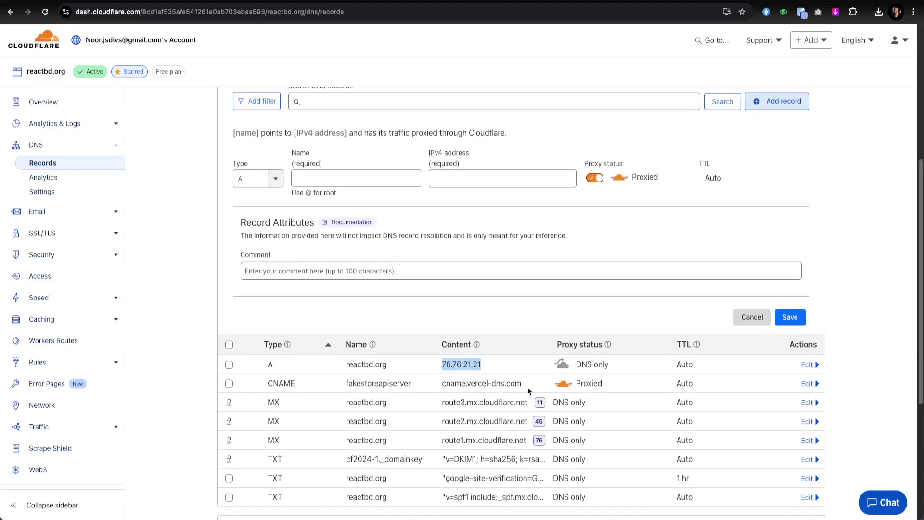
left_click_drag(530, 388, 442, 382)
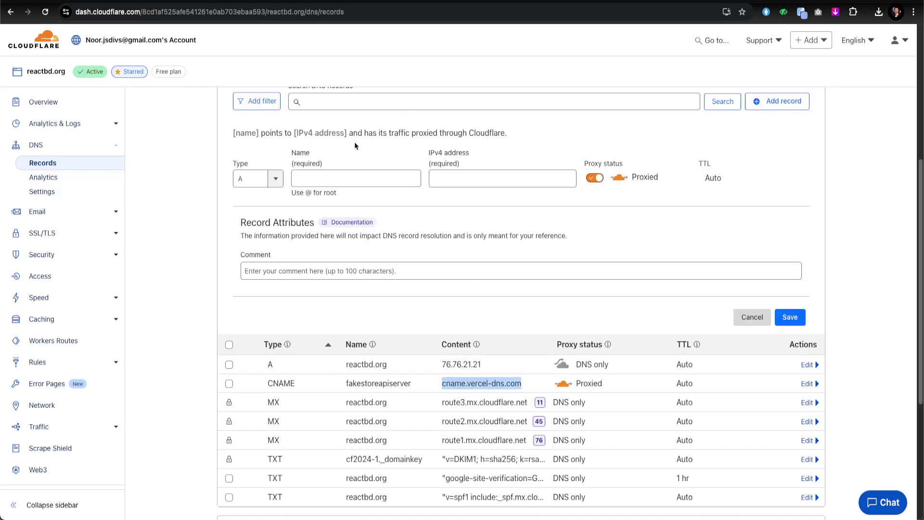
left_click(277, 185)
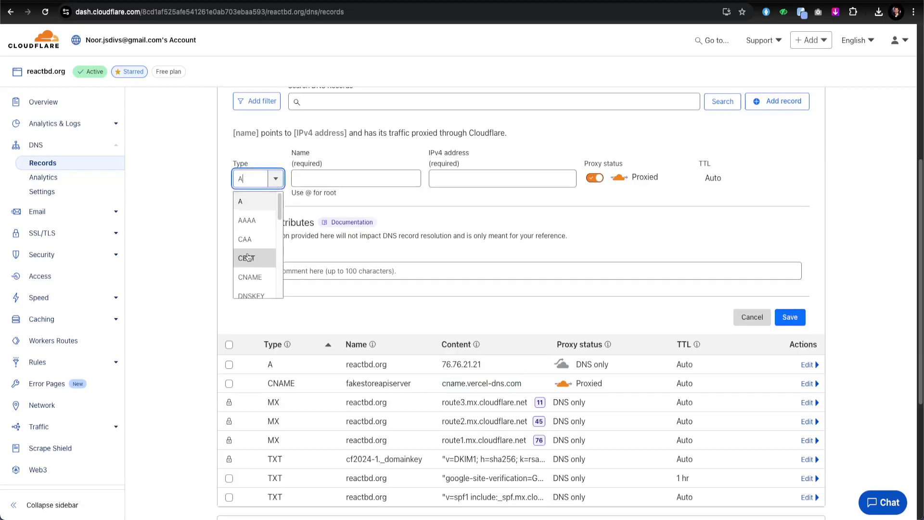
left_click(255, 275)
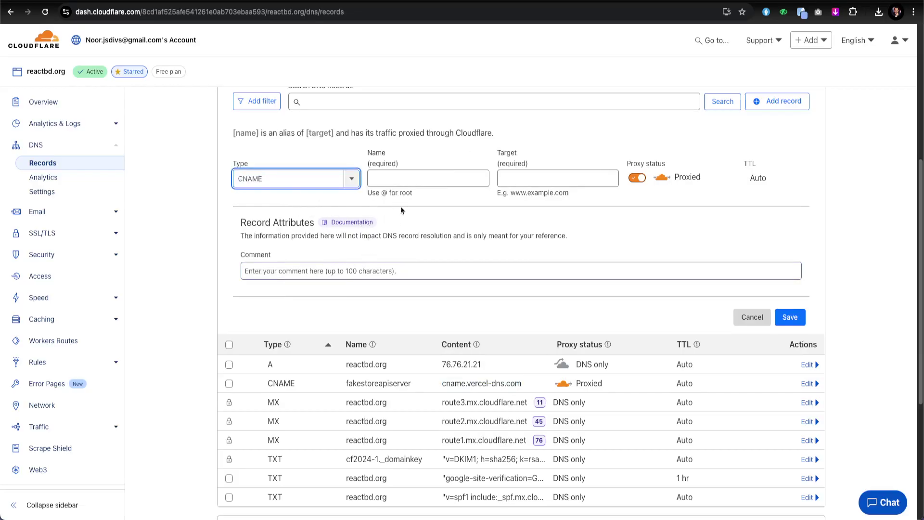
Name the CNAME record image-converter-yt and set its target to cname.vercel-dns.com, copied from the fakestoreapiserver record, without stray spaces.
left_click(392, 179)
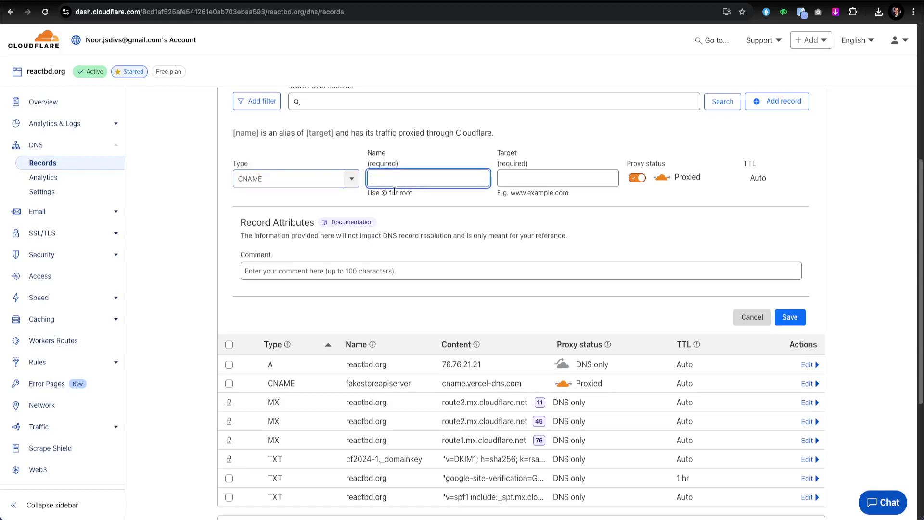
type("image-c")
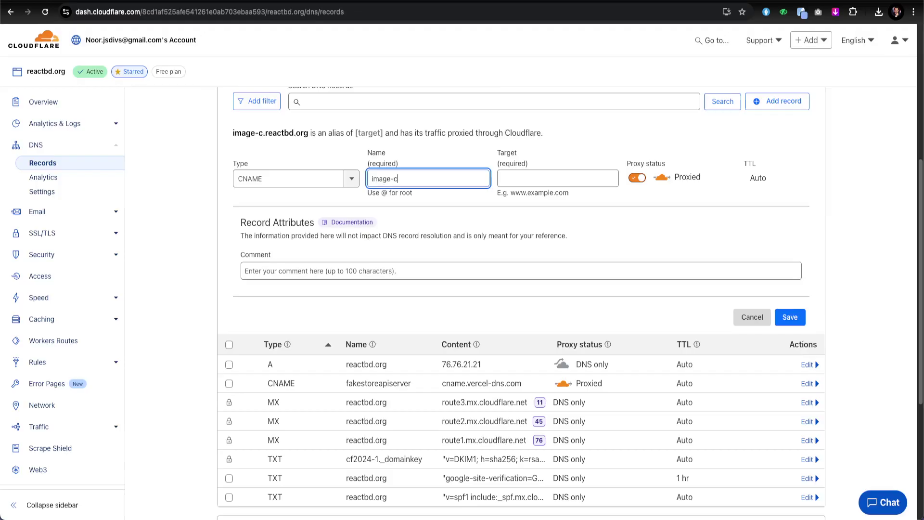
type("onverter-yt")
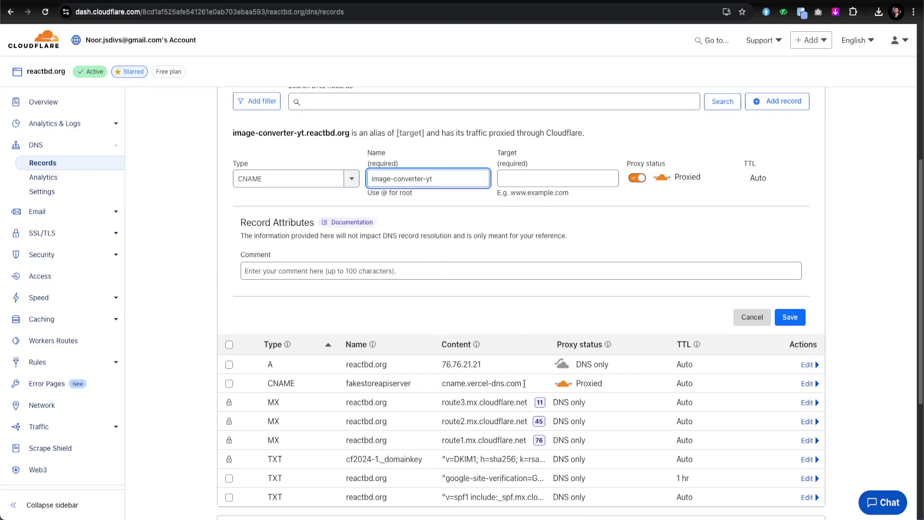
left_click_drag(525, 384, 433, 385)
key("ctrl+c")
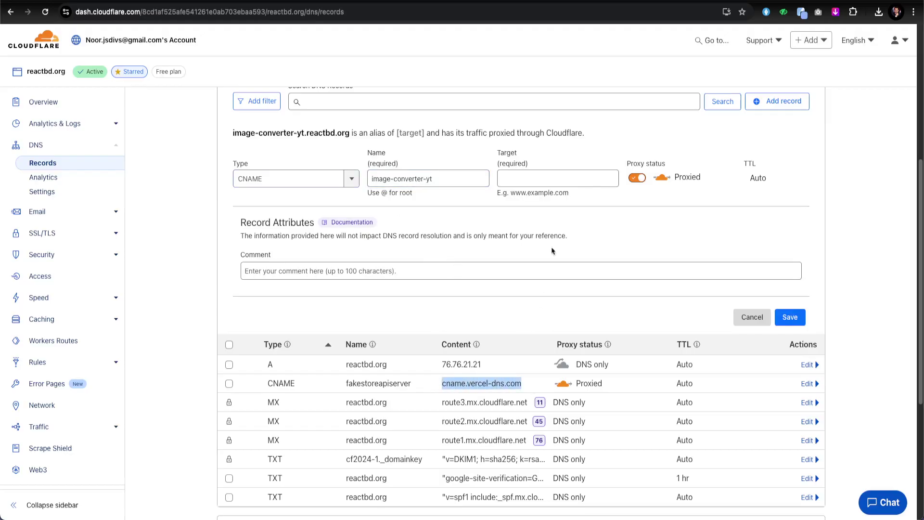
left_click(543, 178)
key("ctrl+v")
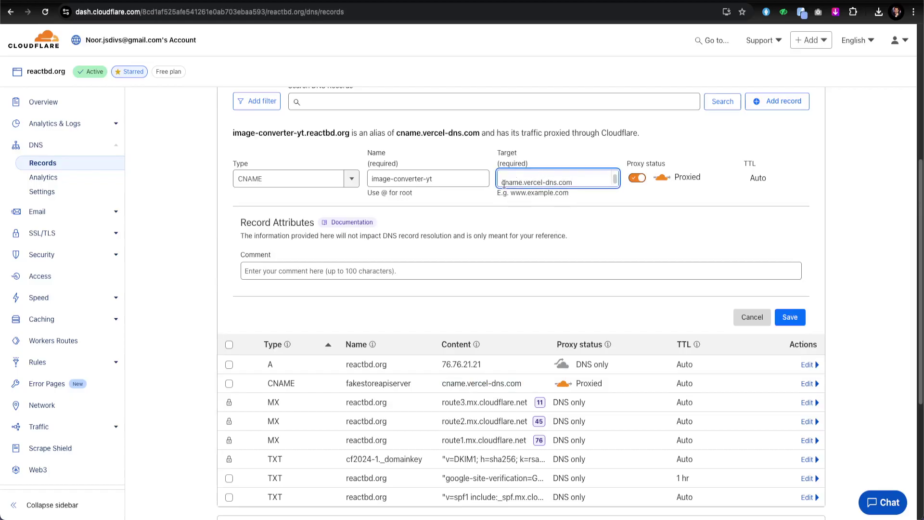
key("BackSpace")
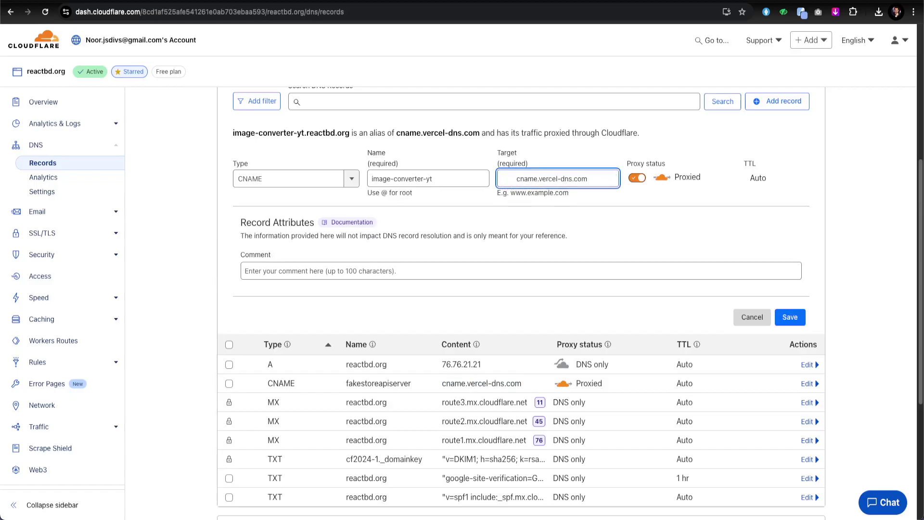
key("BackSpace")
Read the Cloudflare documentation on DNS record attributes, including comments and tags, and return to the record form.
left_click(317, 268)
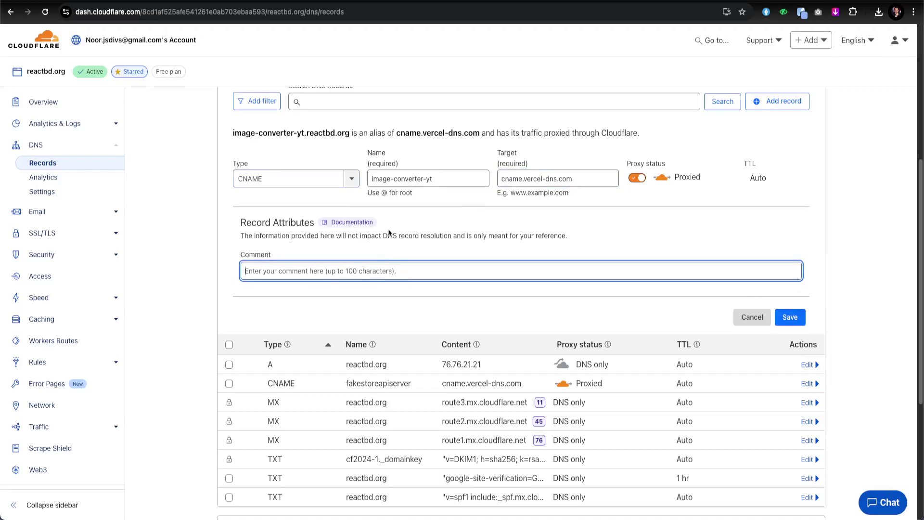
left_click(358, 225)
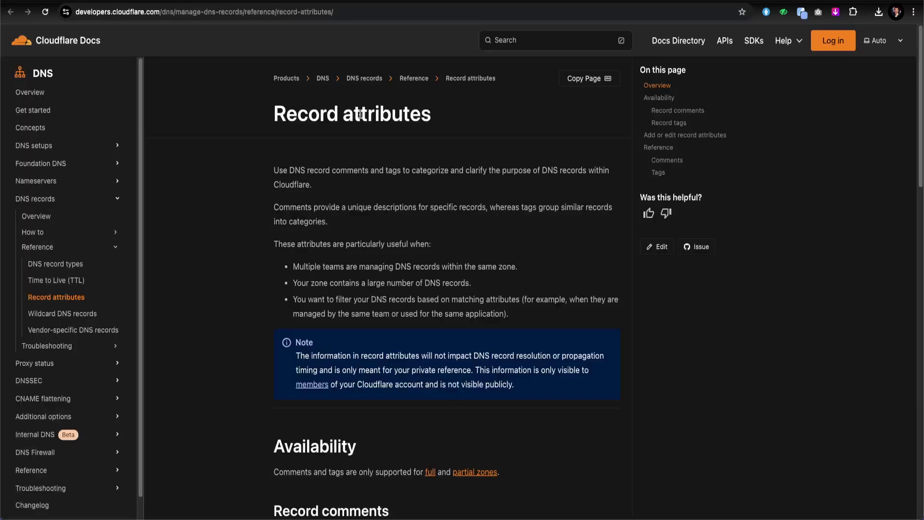
scroll(354, 165, "down", 9)
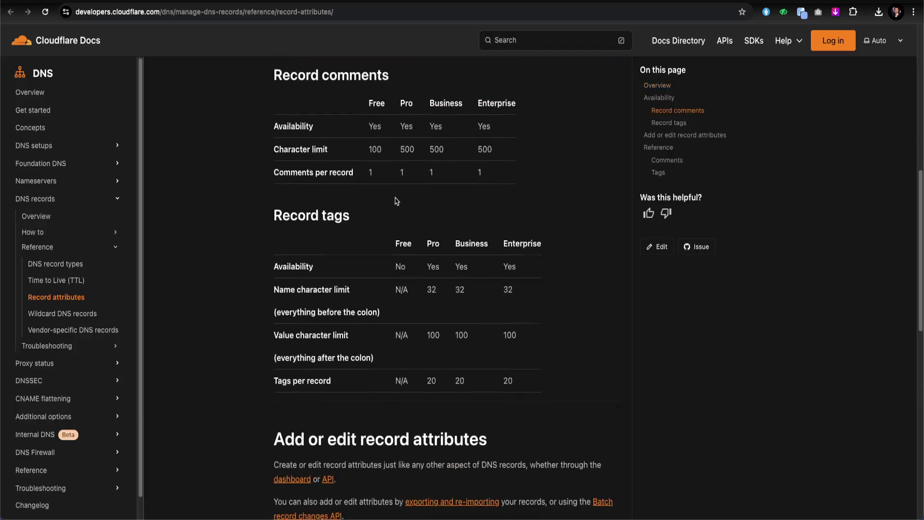
scroll(398, 201, "down", 4)
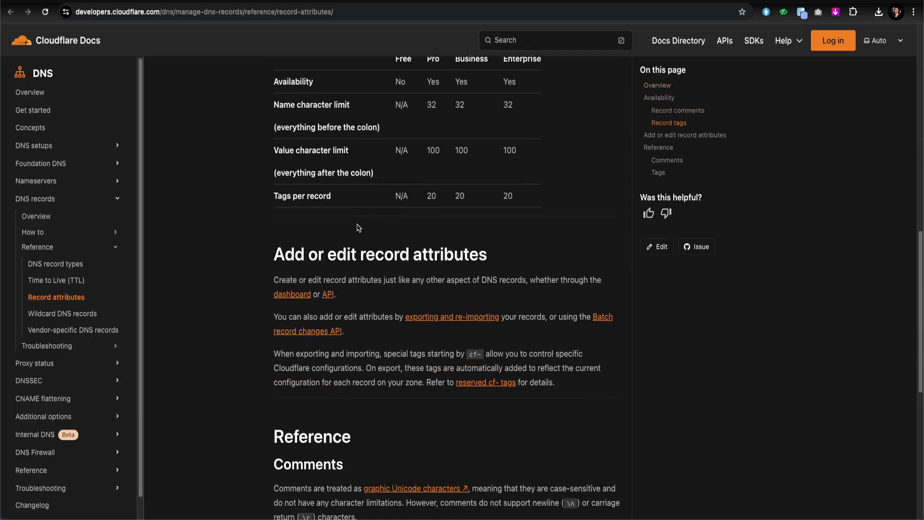
scroll(361, 231, "down", 9)
scroll(360, 234, "up", 12)
scroll(361, 236, "up", 5)
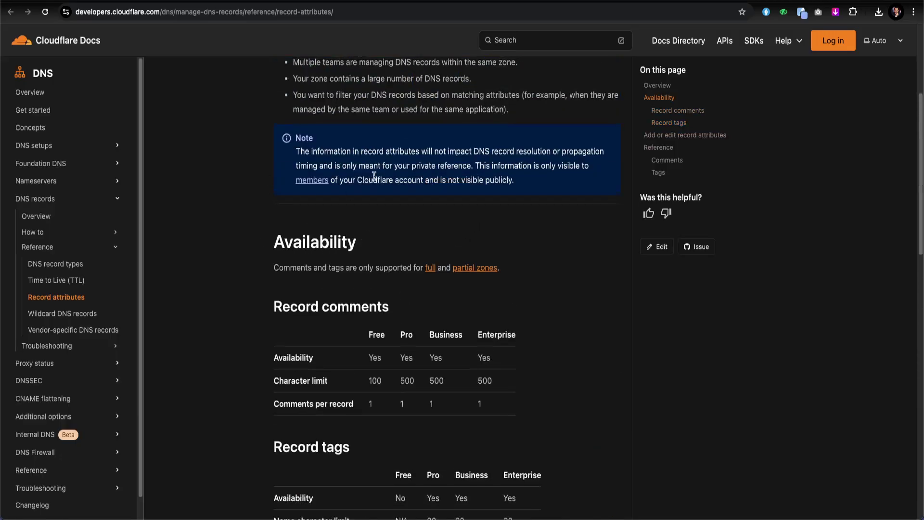
key("ctrl+Tab")
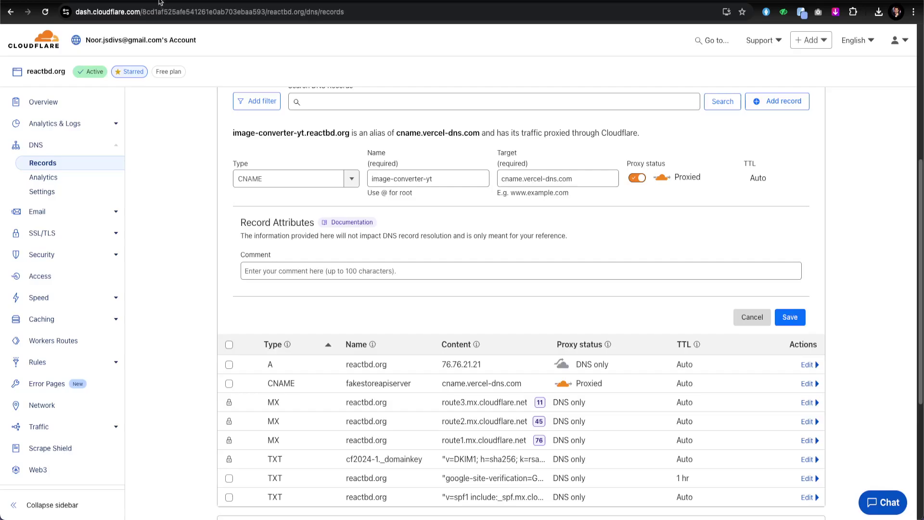
Save the CNAME record, and switch to Vercel to open the deployed image-converter project's dashboard.
left_click(789, 316)
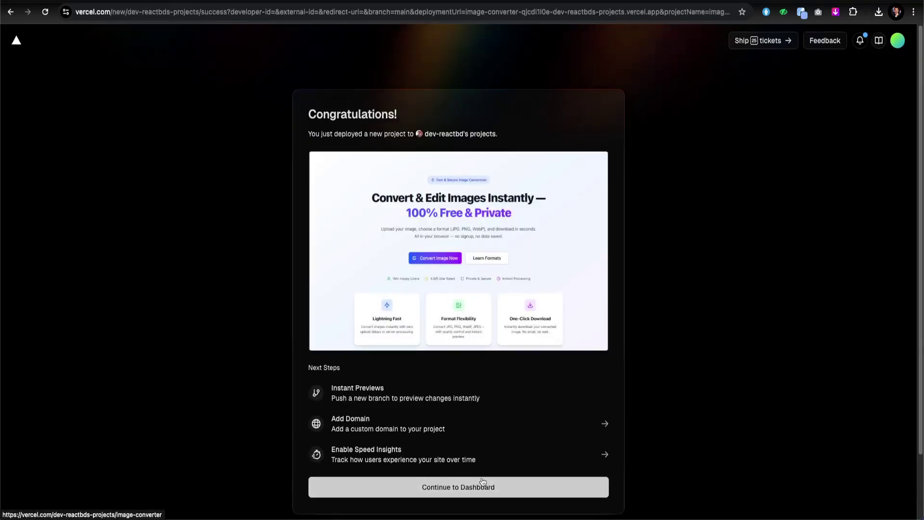
left_click(481, 486)
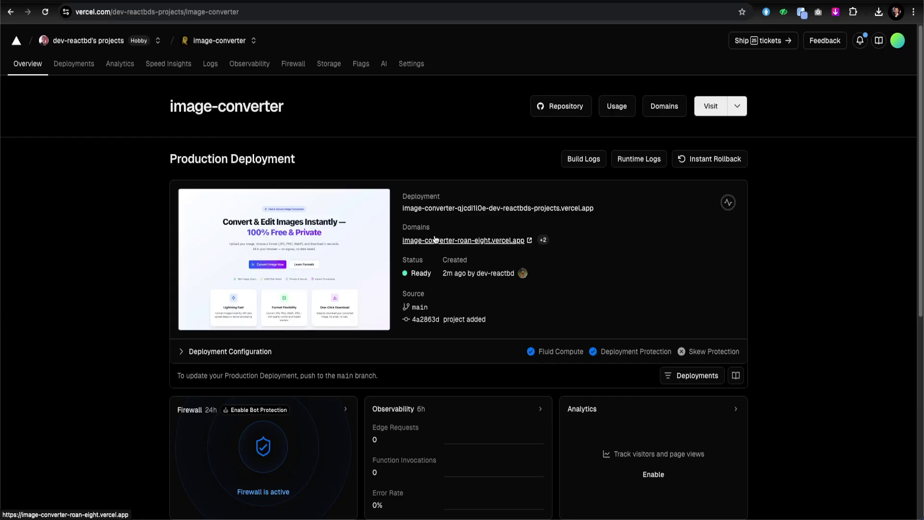
Open the deployed site at its vercel.app domain, inspect the address, and test the converter by uploading thumbnail.png.
left_click(499, 240)
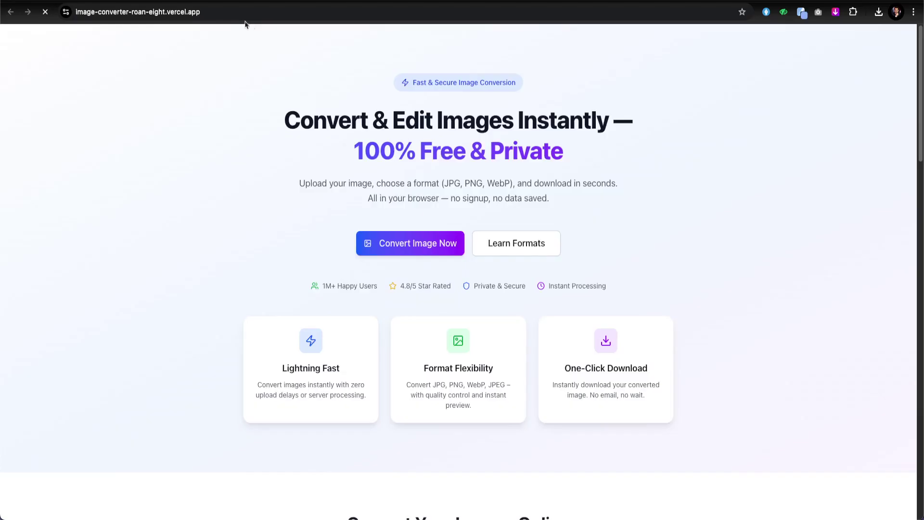
left_click(224, 19)
left_click_drag(225, 19, 168, 15)
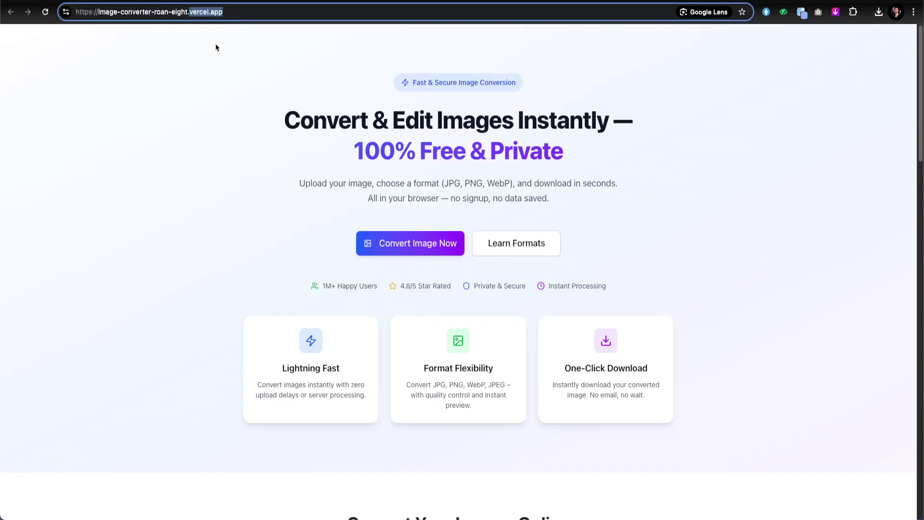
scroll(427, 267, "down", 8)
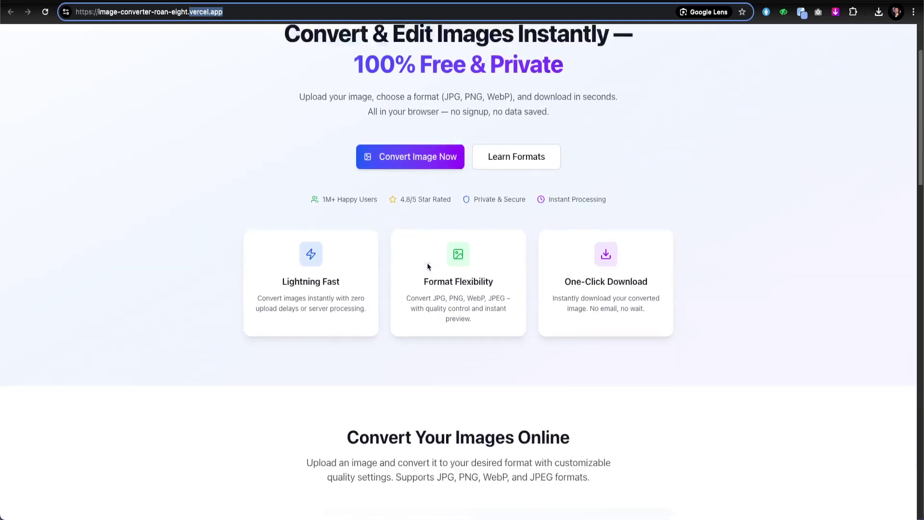
left_click(461, 414)
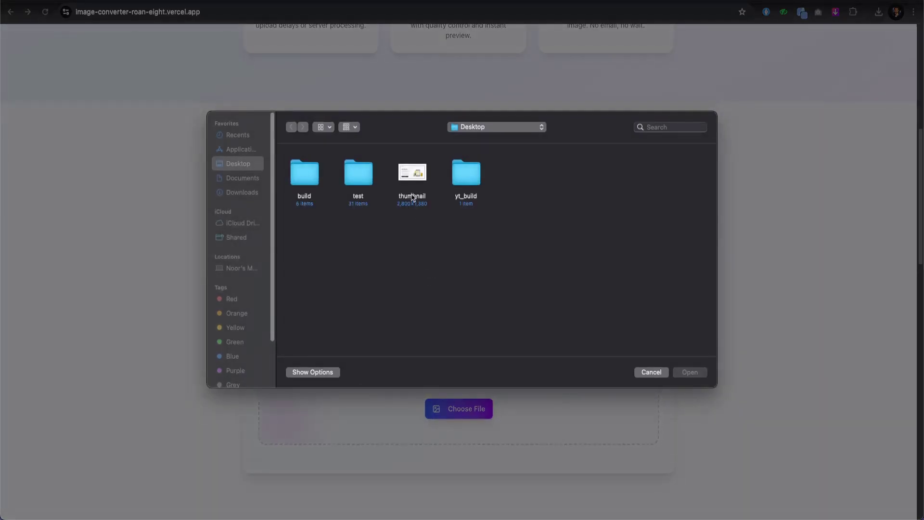
left_click(413, 190)
left_click(690, 372)
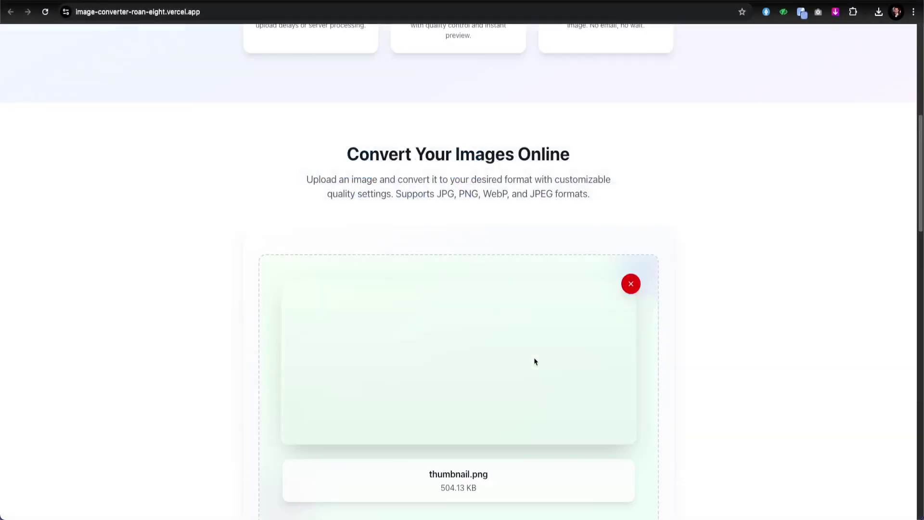
scroll(534, 361, "down", 15)
scroll(564, 368, "up", 10)
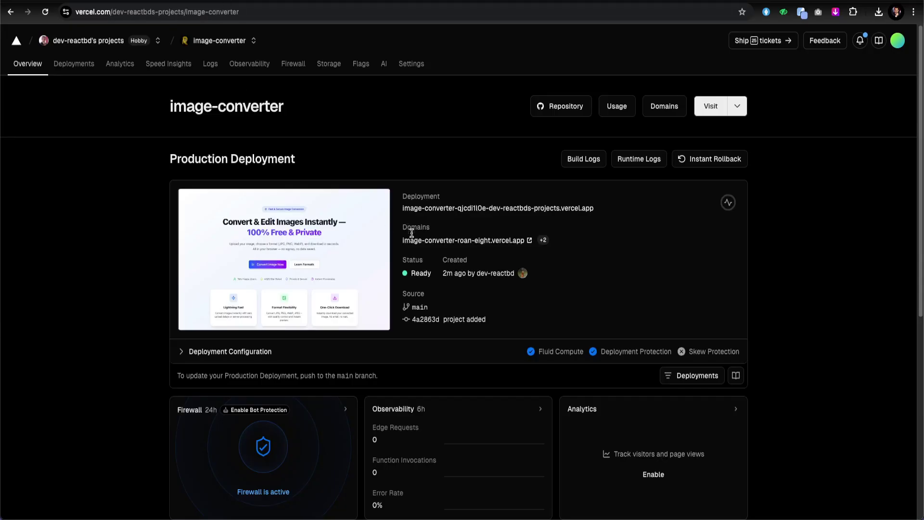
Start adding a domain in the Vercel project's domain settings and enter "image-converter-yt.", copying the name from the Cloudflare CNAME record.
left_click(665, 112)
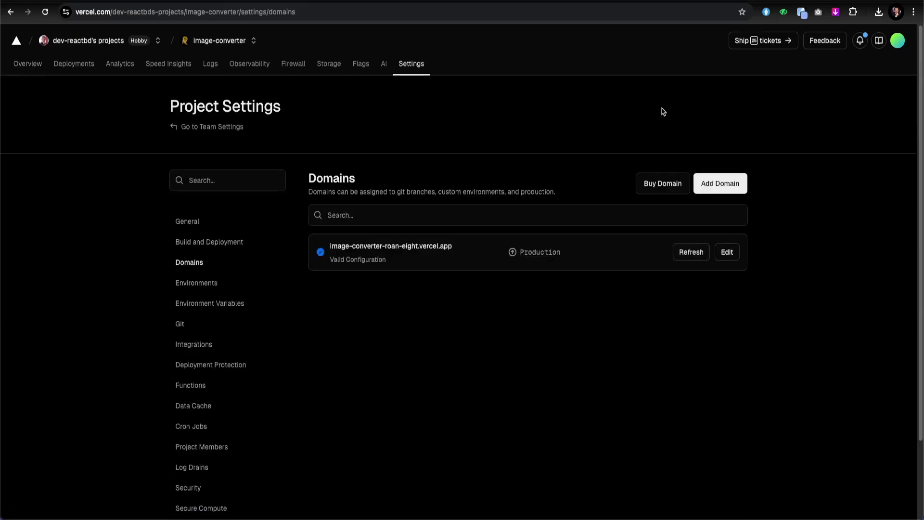
left_click(718, 183)
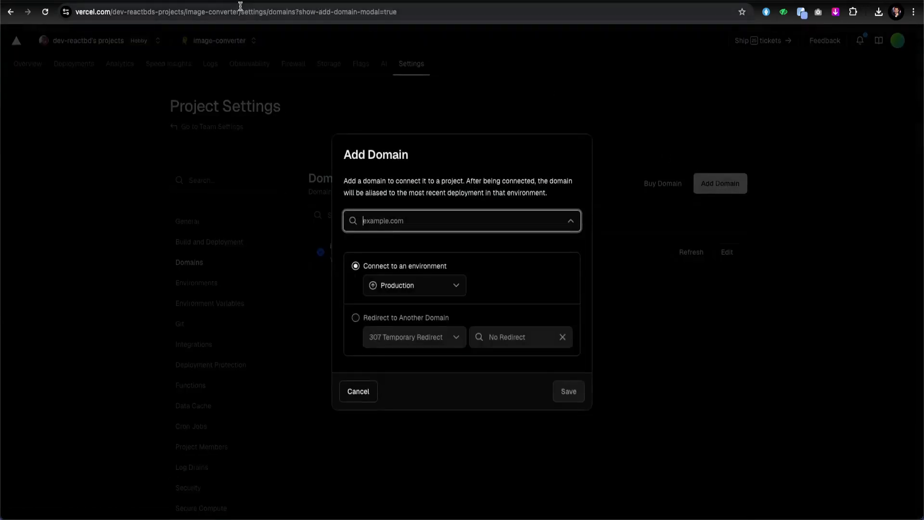
left_click(116, 2)
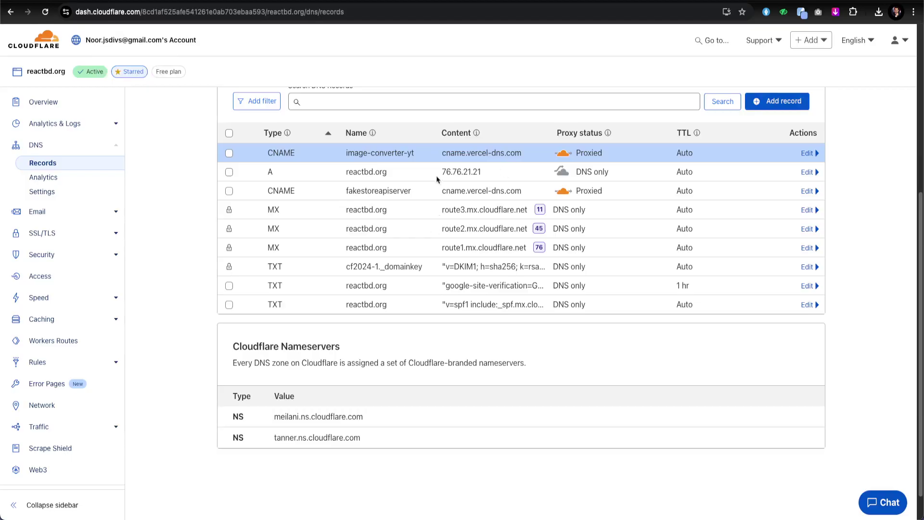
left_click_drag(418, 153, 341, 154)
key("ctrl+c")
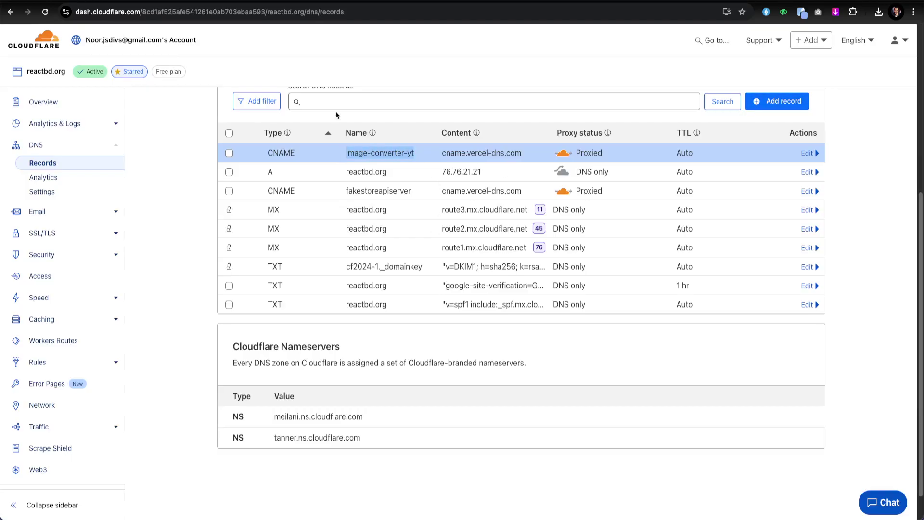
key("ctrl+Tab")
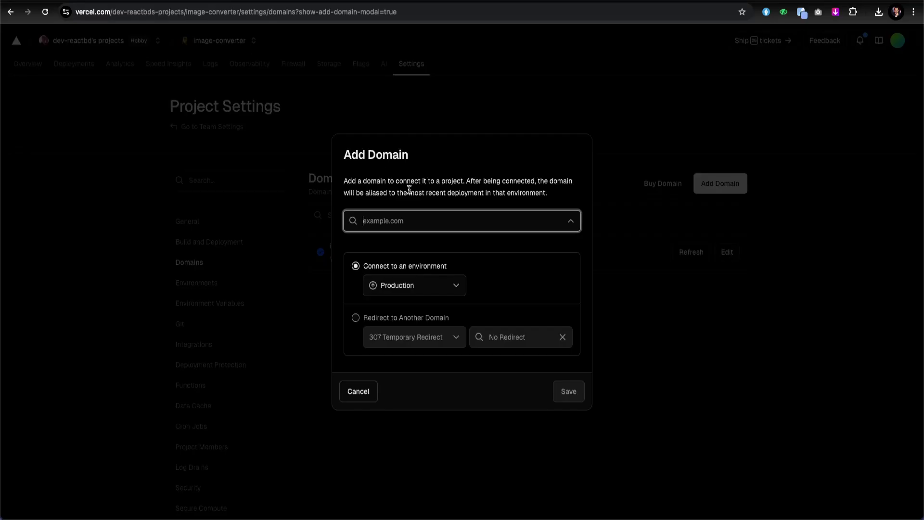
key("ctrl+v")
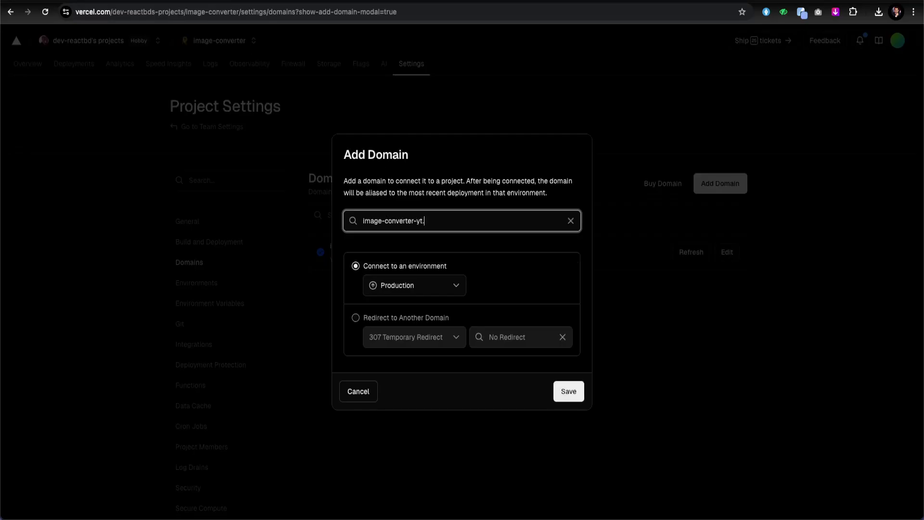
Complete the domain as image-converter-yt.reactbd.org by copying reactbd.org from Cloudflare, and save it connected to Production.
key("ctrl+shift+Tab")
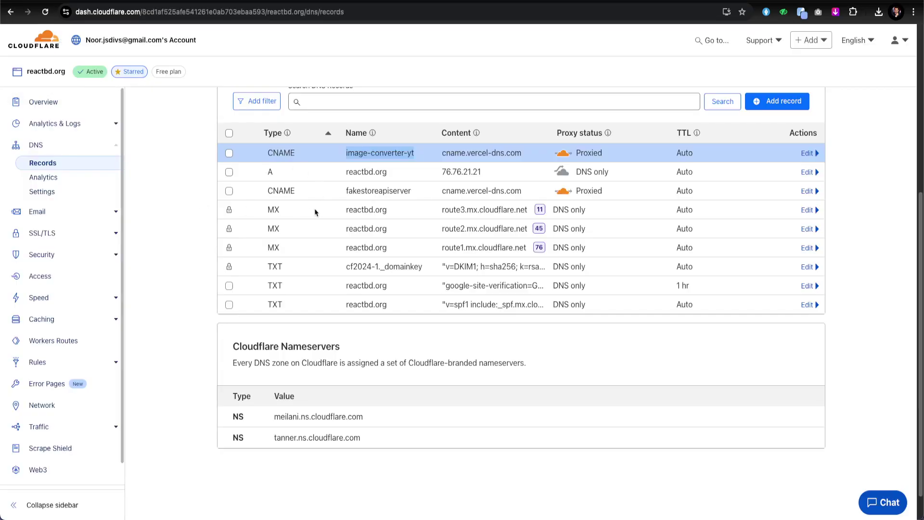
left_click_drag(388, 172, 343, 175)
key("super+c")
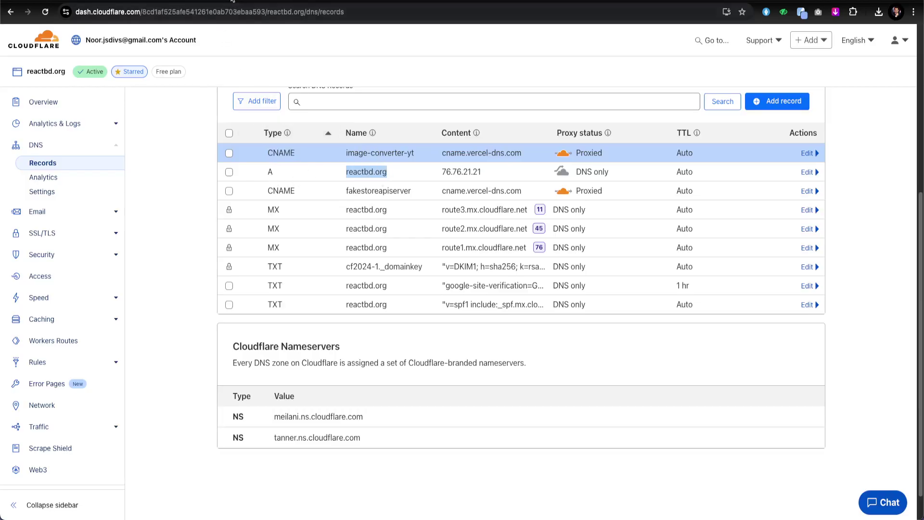
key("ctrl+Tab")
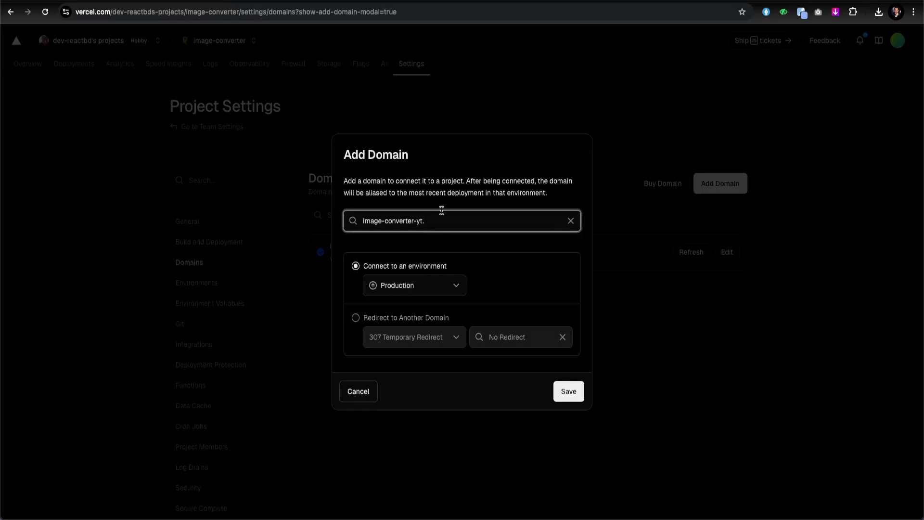
key("super+v")
left_click(570, 394)
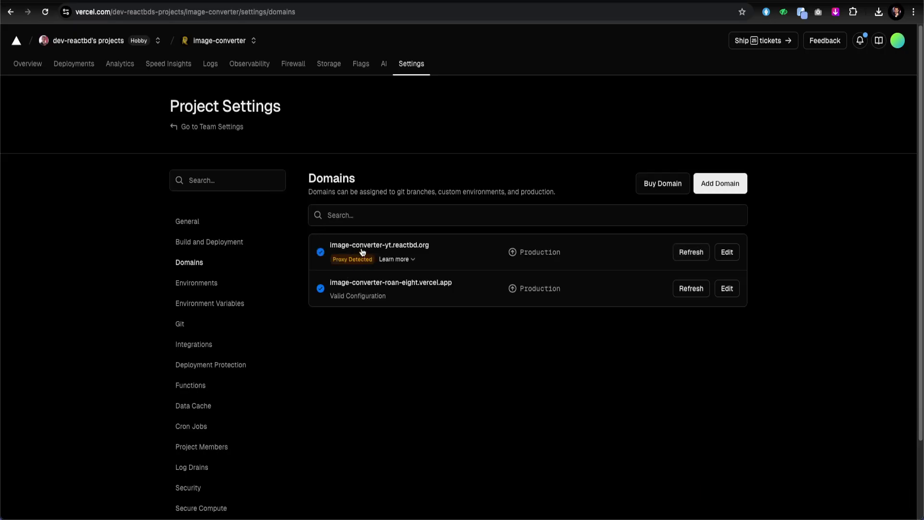
Open image-converter-yt.reactbd.org from the project overview, reload it, and look over the page and its address.
left_click(362, 255)
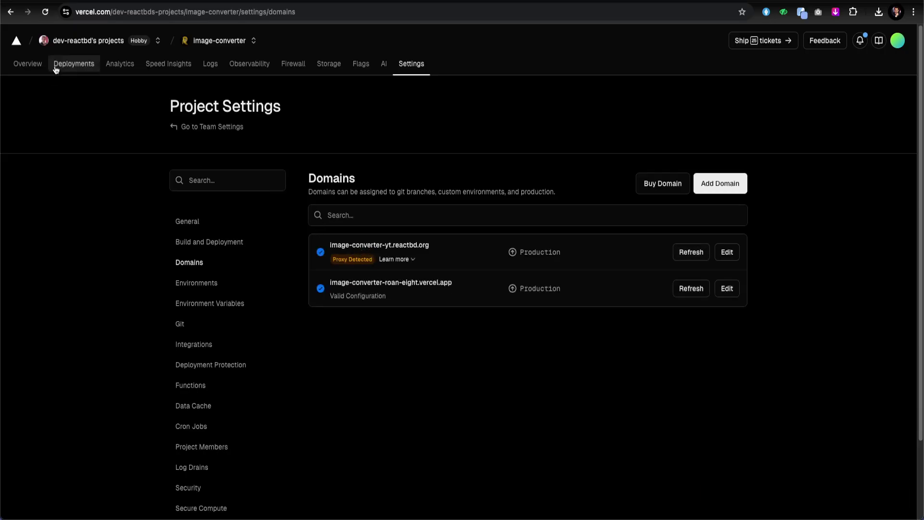
left_click(29, 65)
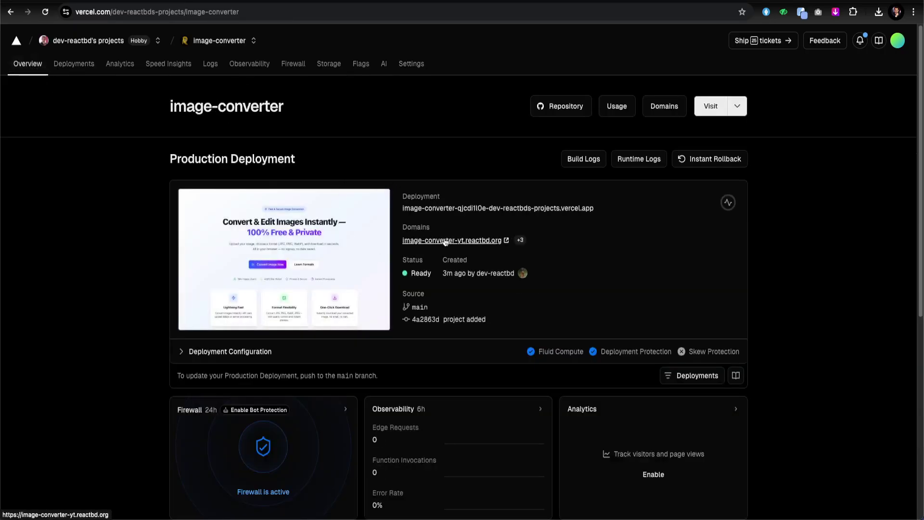
left_click(448, 240)
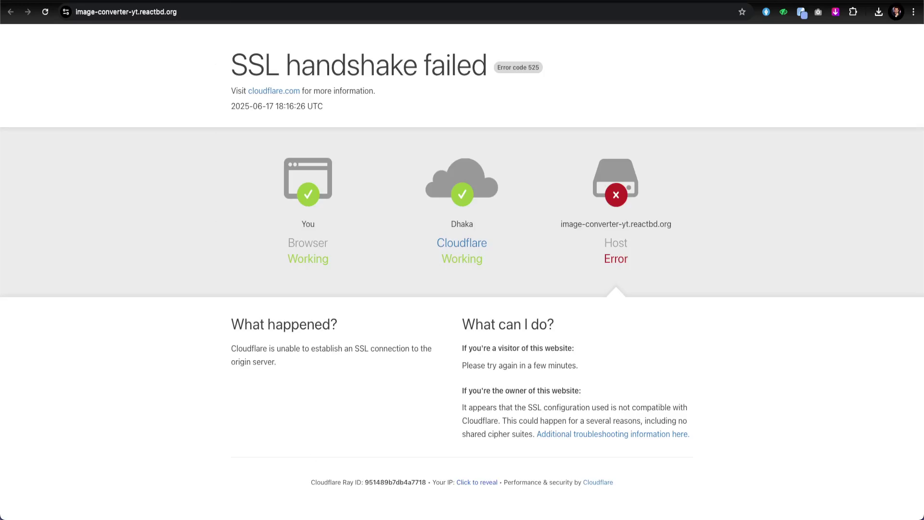
key("super+r")
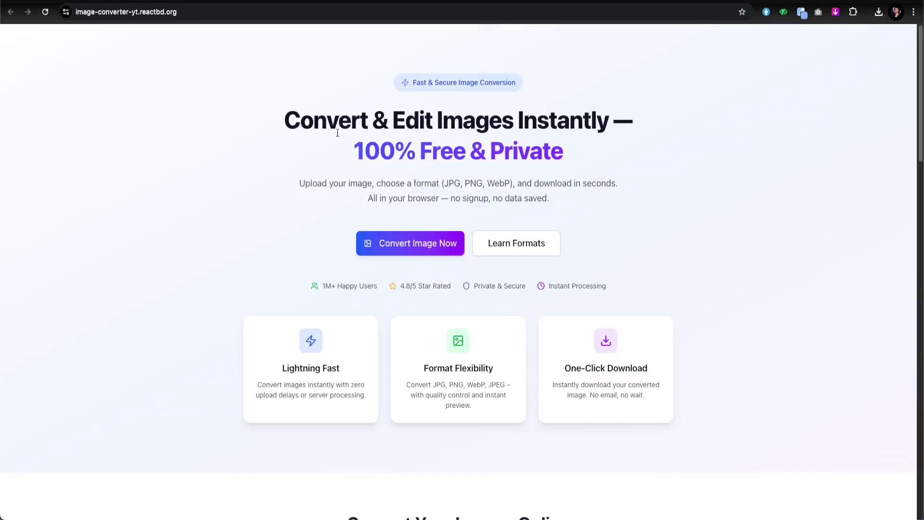
scroll(429, 231, "down", 5)
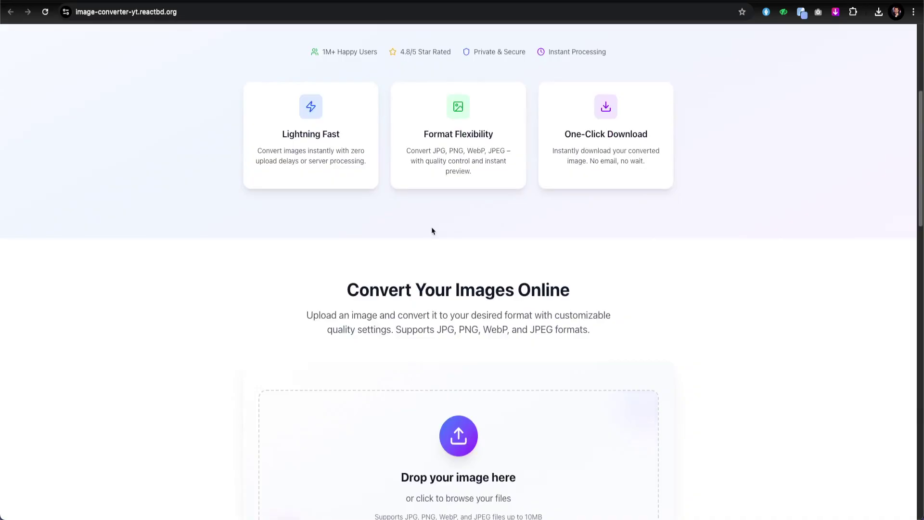
scroll(433, 233, "down", 9)
scroll(434, 238, "up", 14)
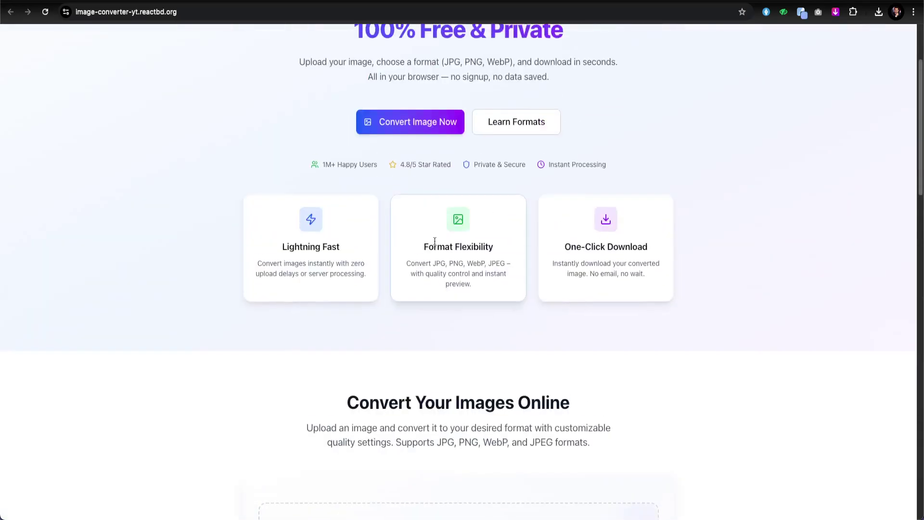
left_click(200, 11)
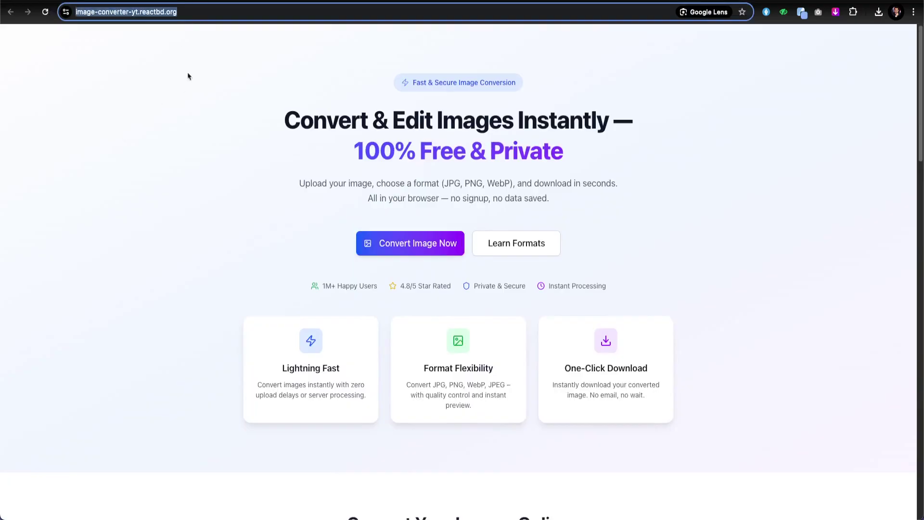
Check the Vercel overview and Cloudflare DNS records, and read Vercel's guide on resolving err_too_many_redirects with a Cloudflare proxy through its Solution section.
key("ctrl+shift+Tab")
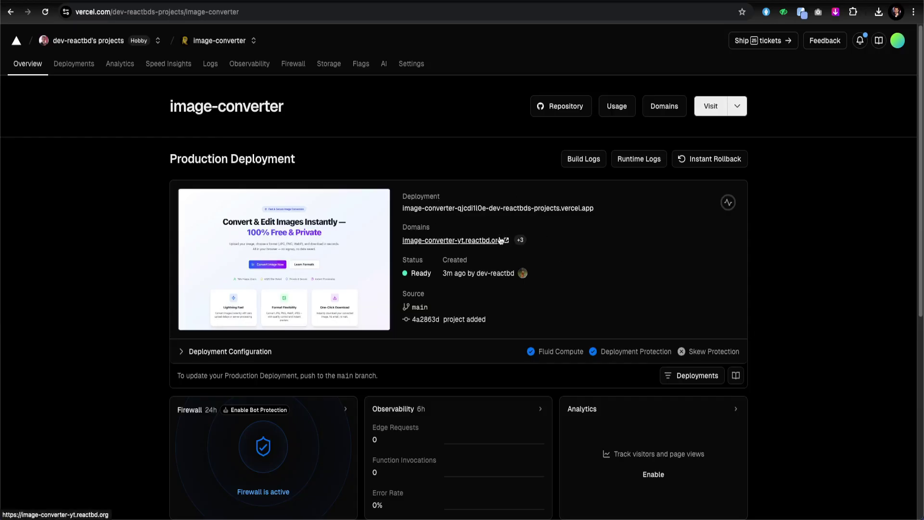
key("ctrl+Tab")
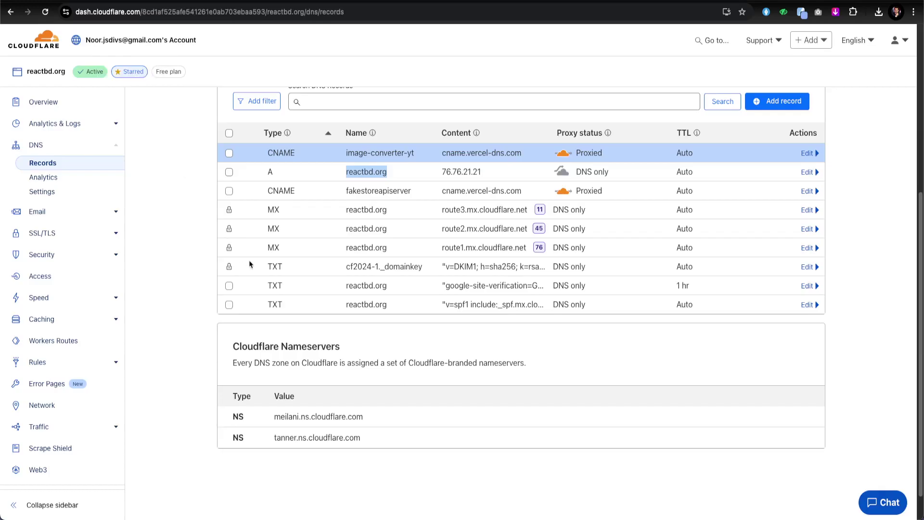
key("ctrl+Tab")
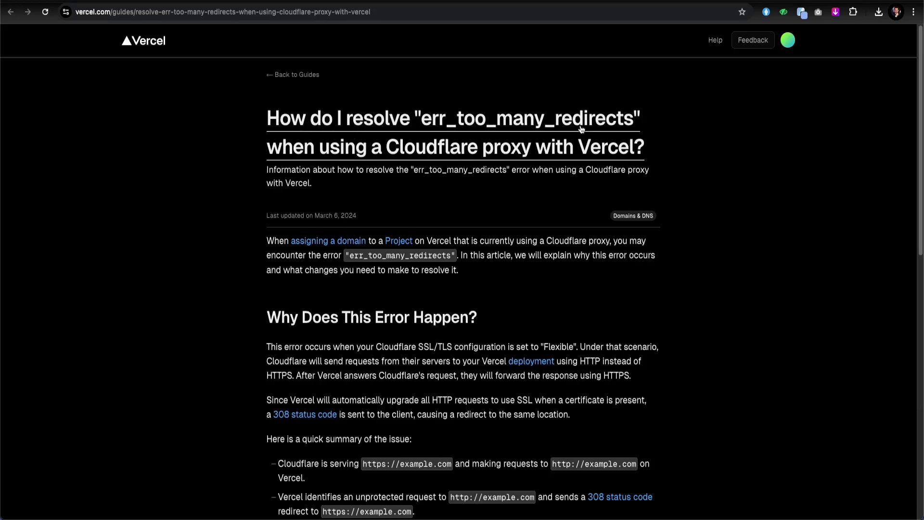
key("ctrl+Tab")
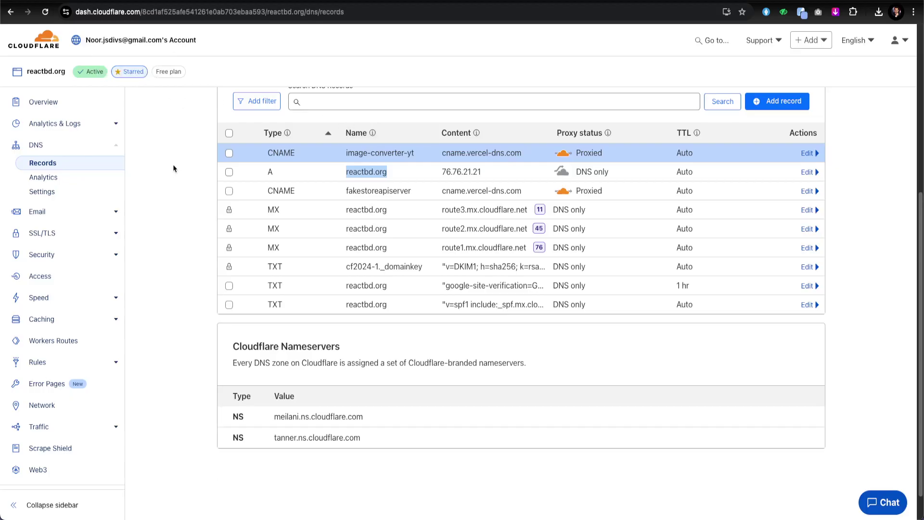
left_click(197, 216)
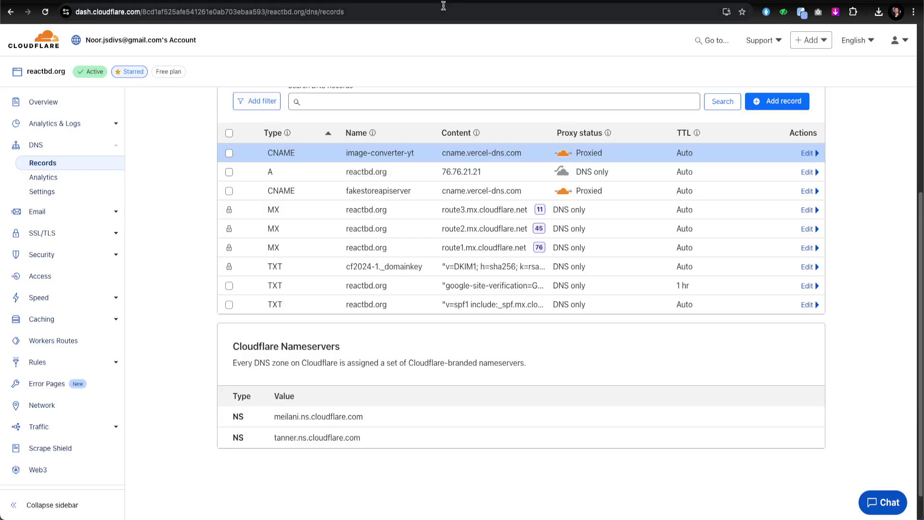
key("ctrl+Tab")
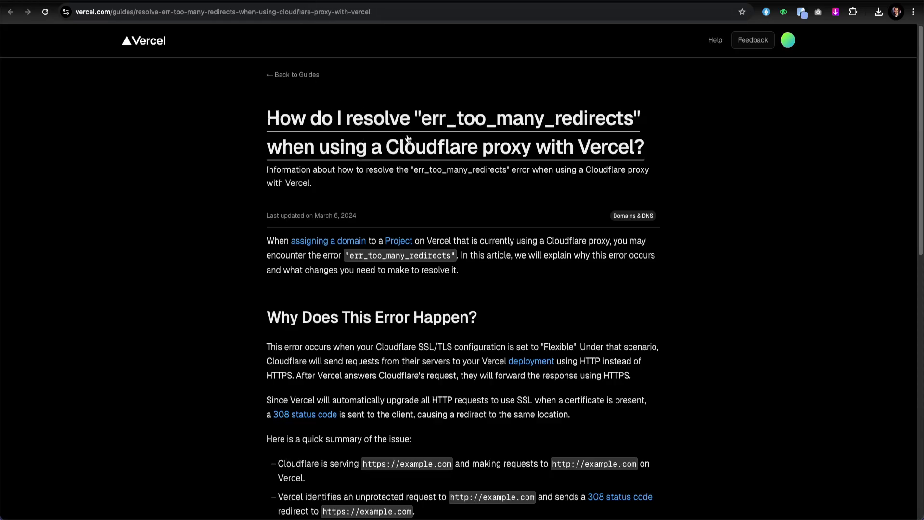
scroll(408, 140, "down", 3)
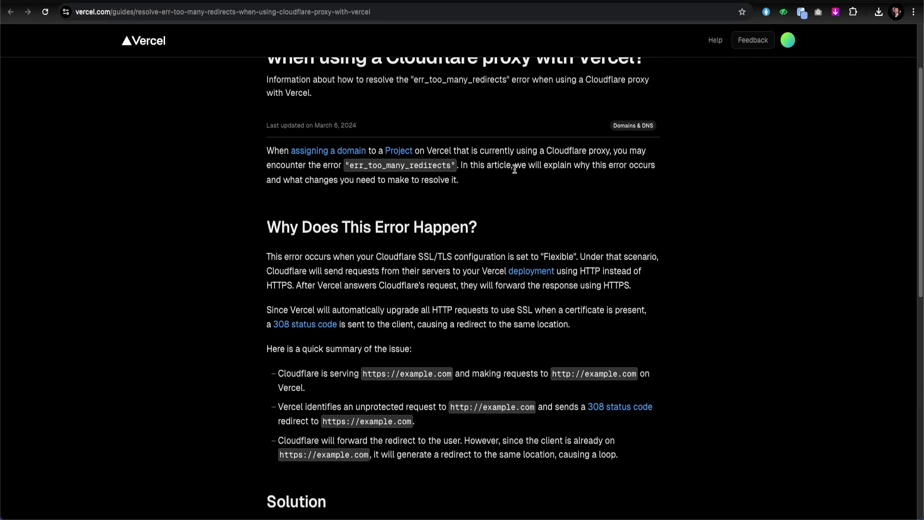
scroll(310, 241, "down", 3)
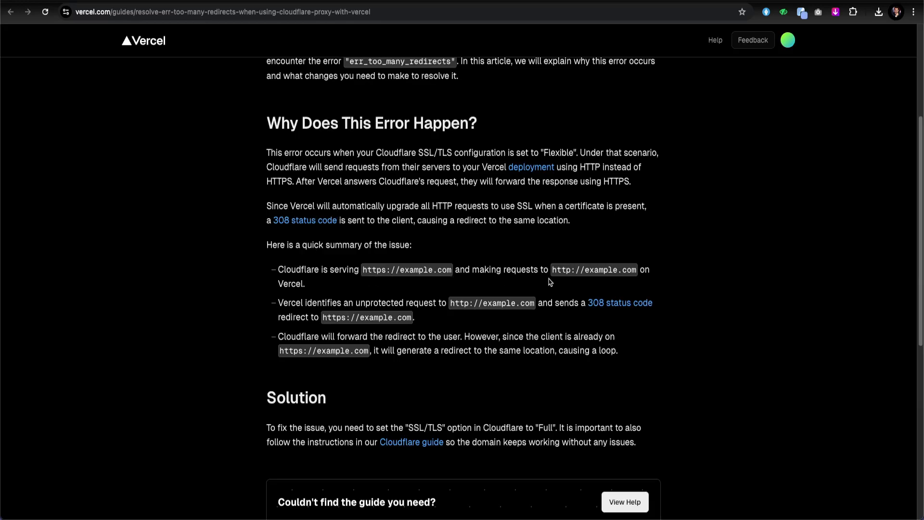
left_click_drag(576, 270, 560, 271)
left_click_drag(386, 271, 368, 270)
left_click_drag(549, 271, 582, 271)
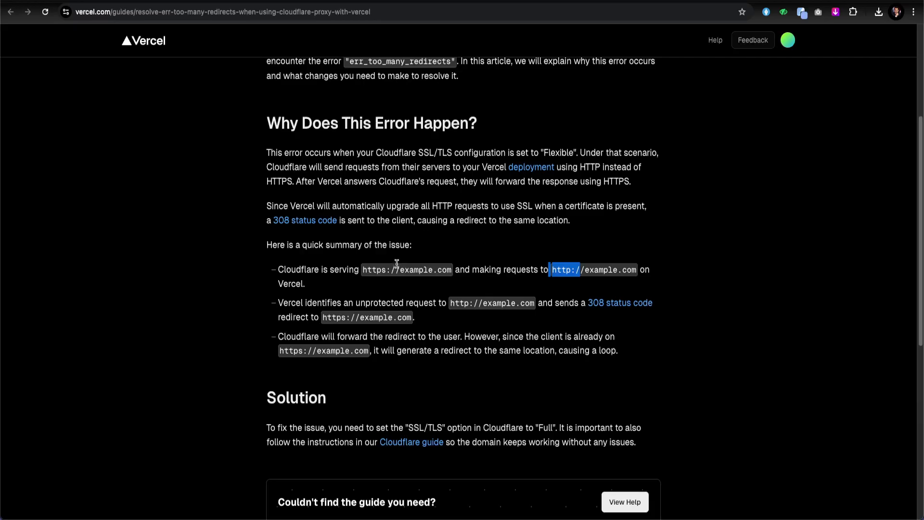
scroll(397, 262, "down", 5)
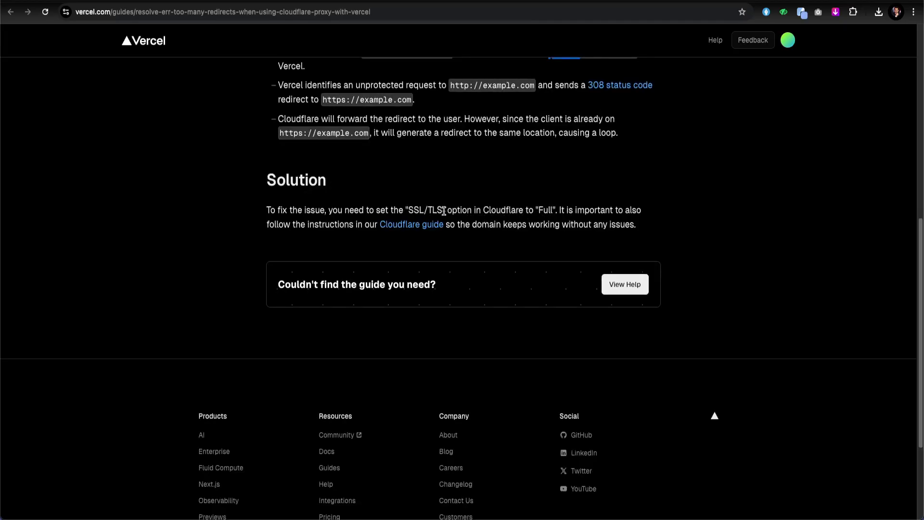
Highlight the SSL/TLS option named in Vercel's Solution section, and check the current encryption mode in Cloudflare's SSL/TLS overview for reactbd.org.
left_click_drag(445, 212, 410, 212)
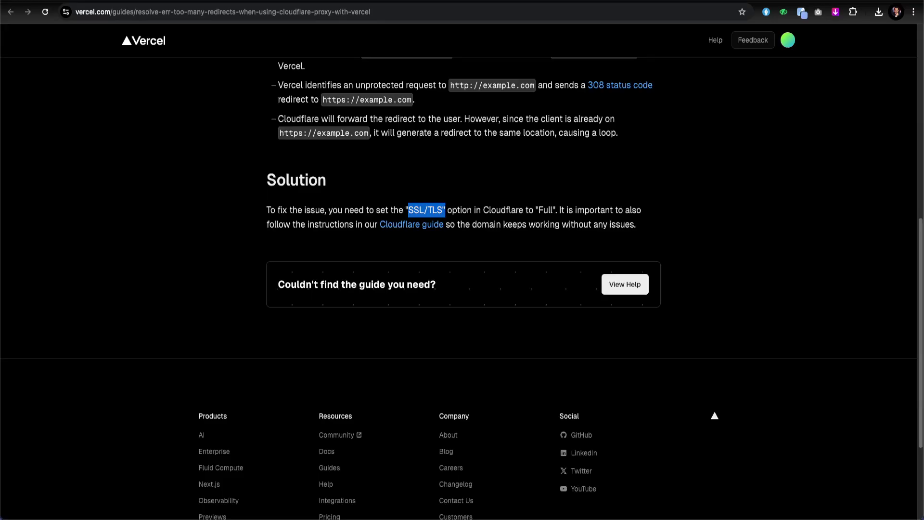
key("ctrl+Tab")
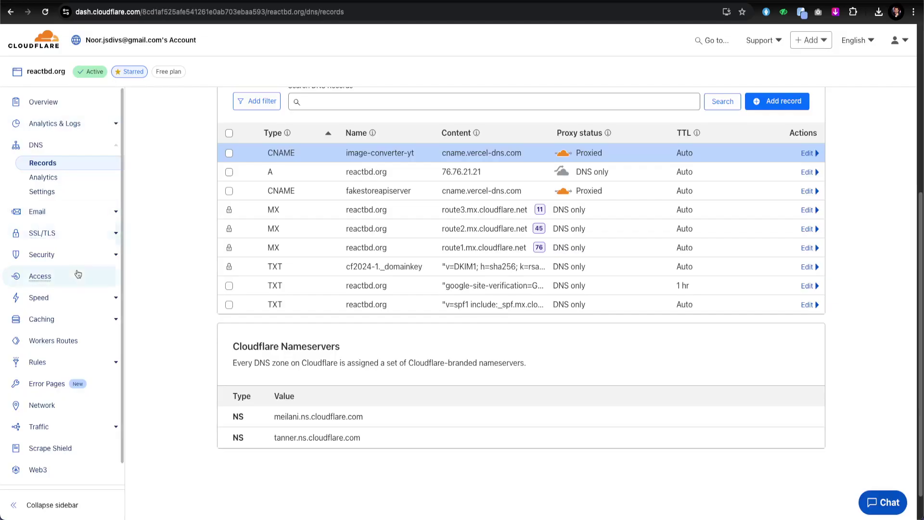
left_click(39, 241)
left_click(54, 255)
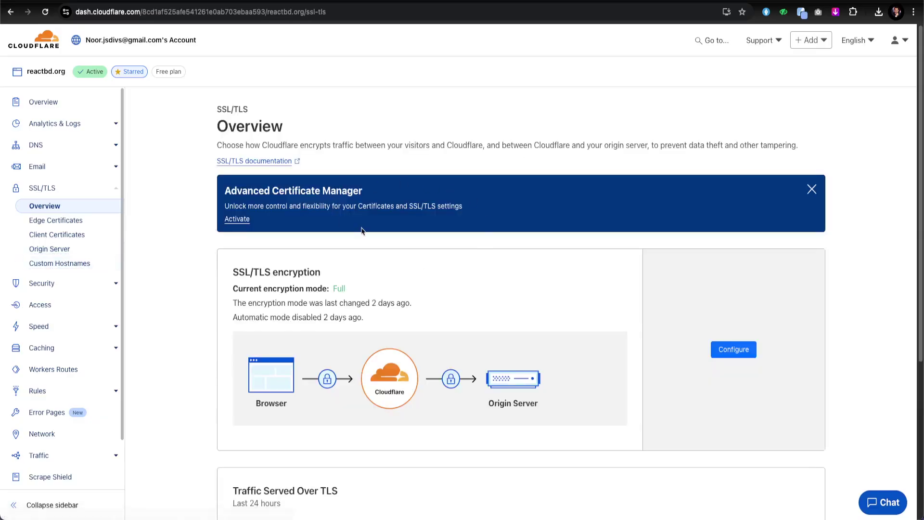
scroll(362, 230, "down", 5)
scroll(356, 226, "up", 5)
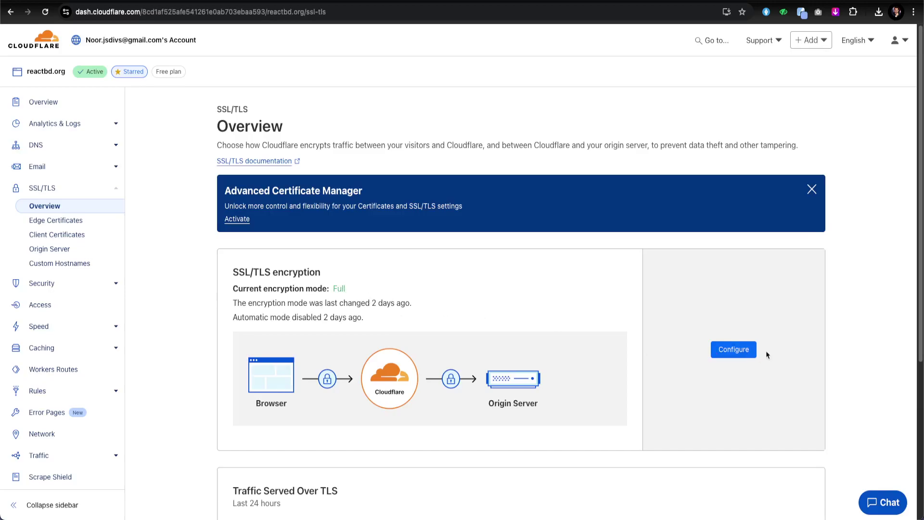
Examine the Custom SSL/TLS encryption modes in the SSL/TLS configuration and return to the SSL/TLS overview.
left_click(736, 349)
scroll(336, 286, "down", 4)
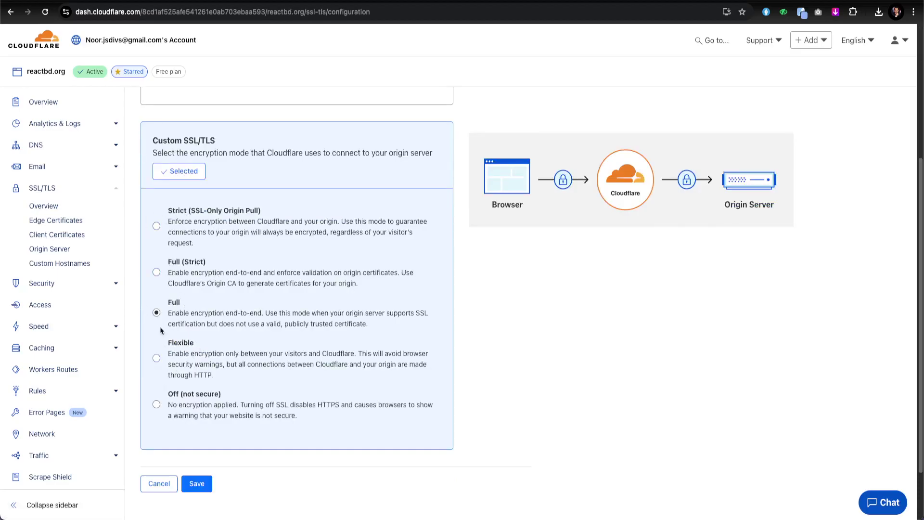
left_click(9, 12)
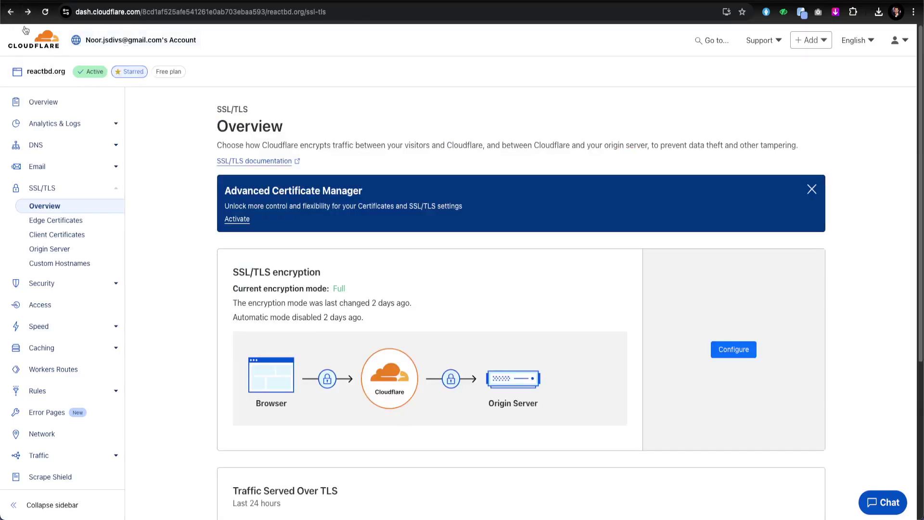
left_click(27, 12)
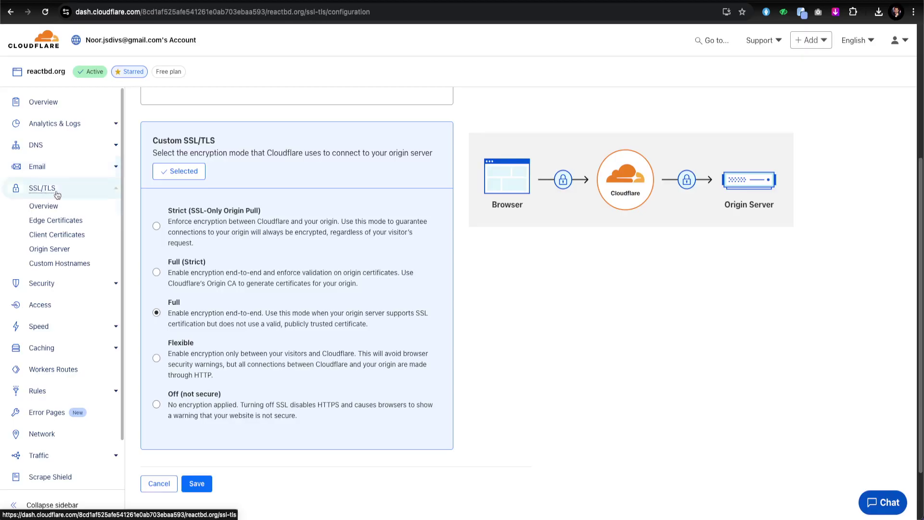
left_click(12, 11)
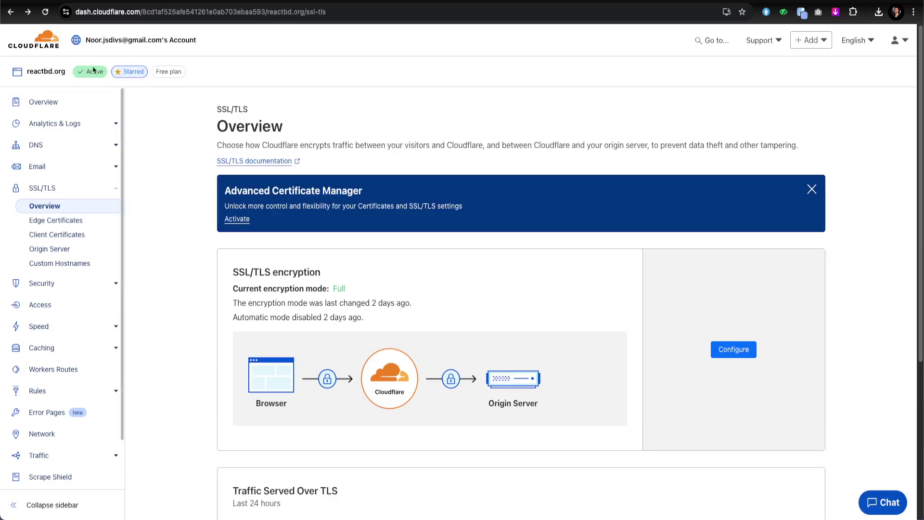
Look over the reactbd.org overview in Cloudflare, and check the image-converter project's domain settings in Vercel.
left_click(44, 103)
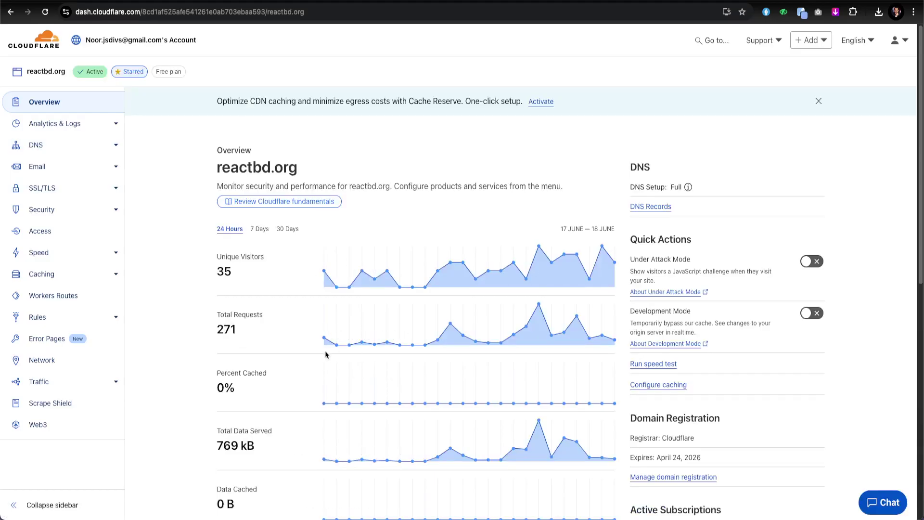
scroll(390, 374, "down", 2)
scroll(483, 332, "up", 2)
key("ctrl+Tab")
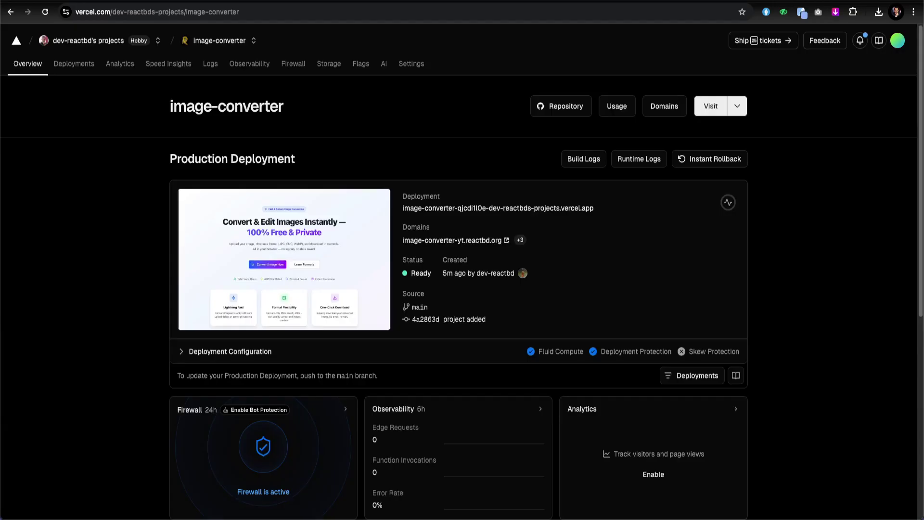
left_click(655, 114)
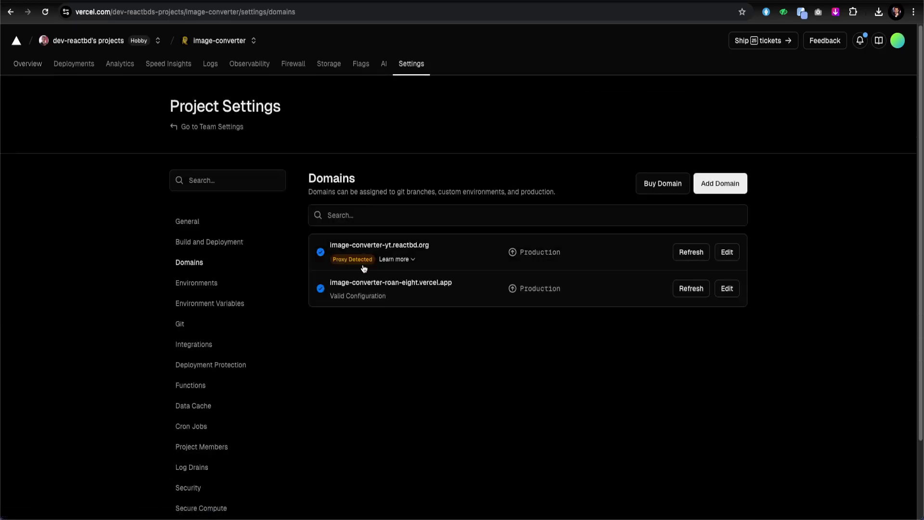
Switch to Cloudflare's DNS records and change the image-converter-yt CNAME record's proxy status to DNS only.
key("ctrl+Tab")
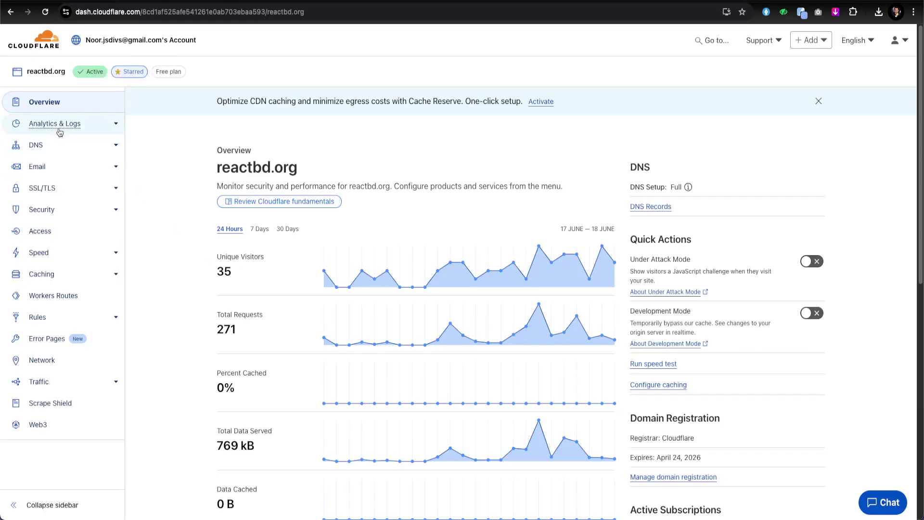
left_click(95, 147)
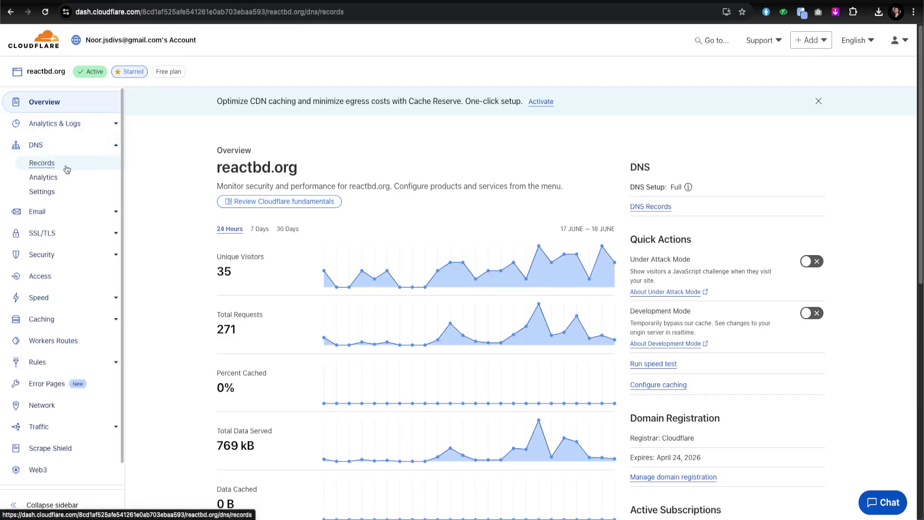
scroll(489, 309, "down", 2)
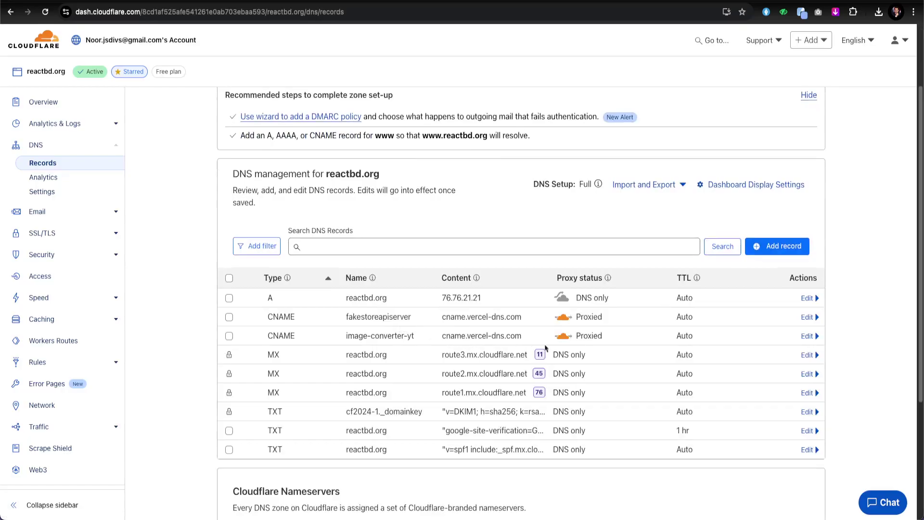
left_click(809, 336)
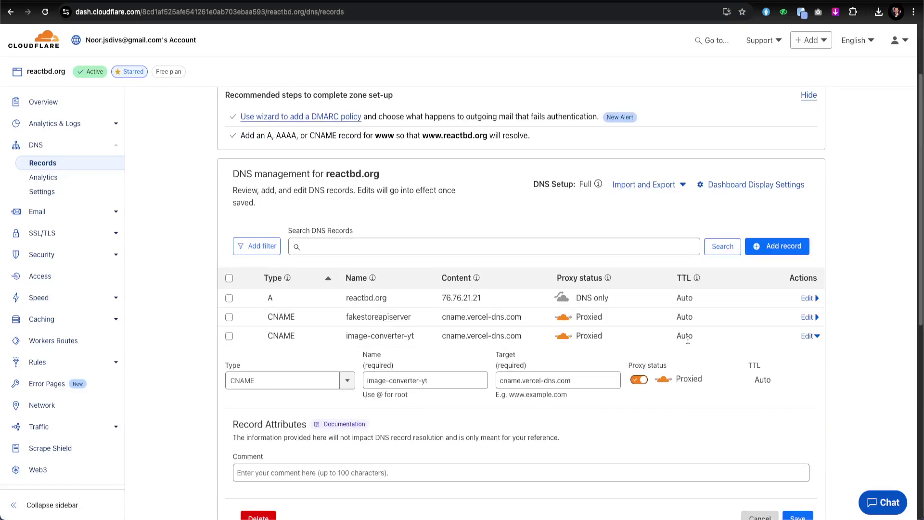
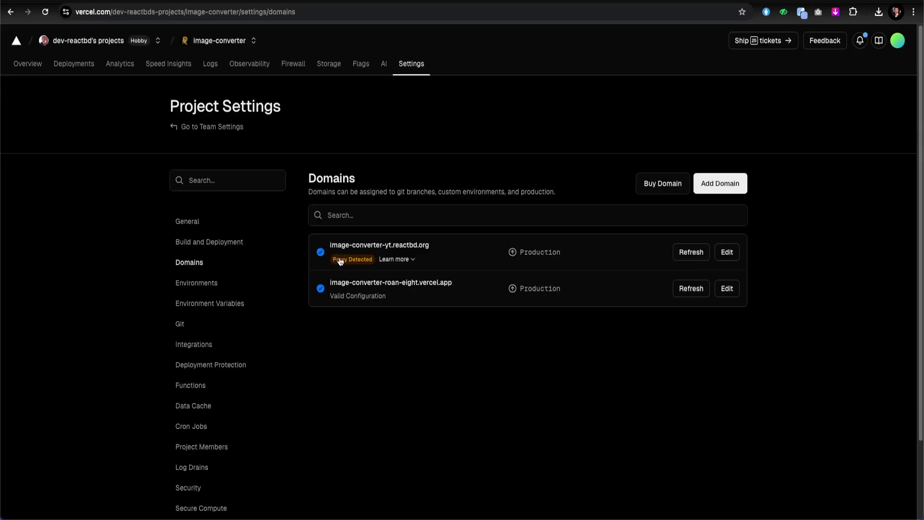
Refresh the configuration status of image-converter-yt.reactbd.org in Vercel's domain settings and open the site from there.
left_click(679, 256)
key("ctrl+Tab")
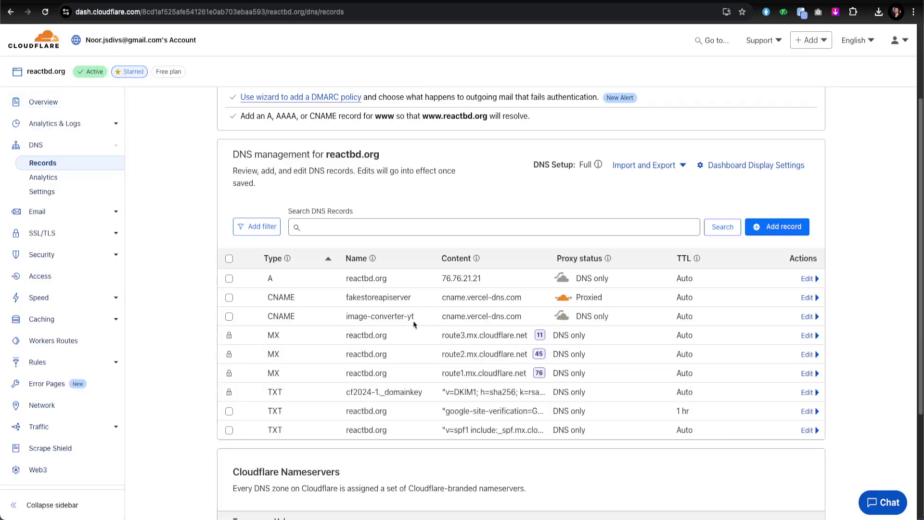
key("ctrl+Tab")
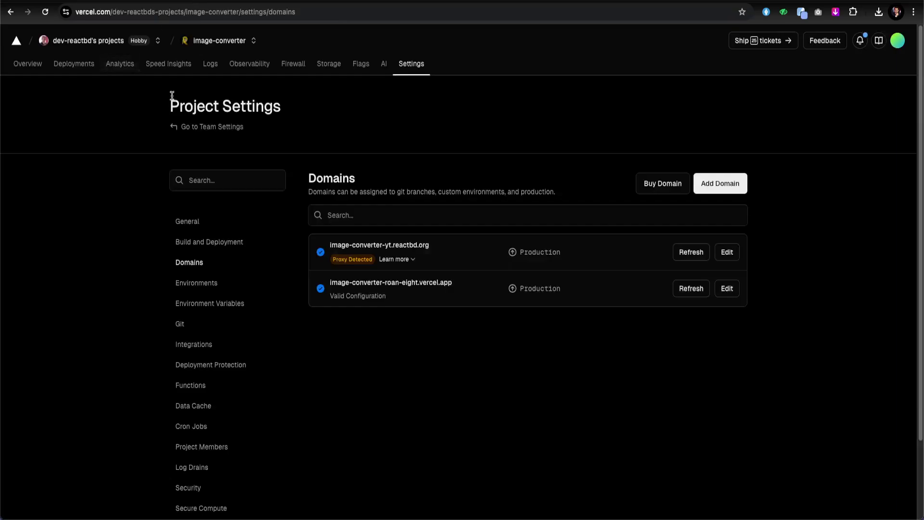
left_click(35, 68)
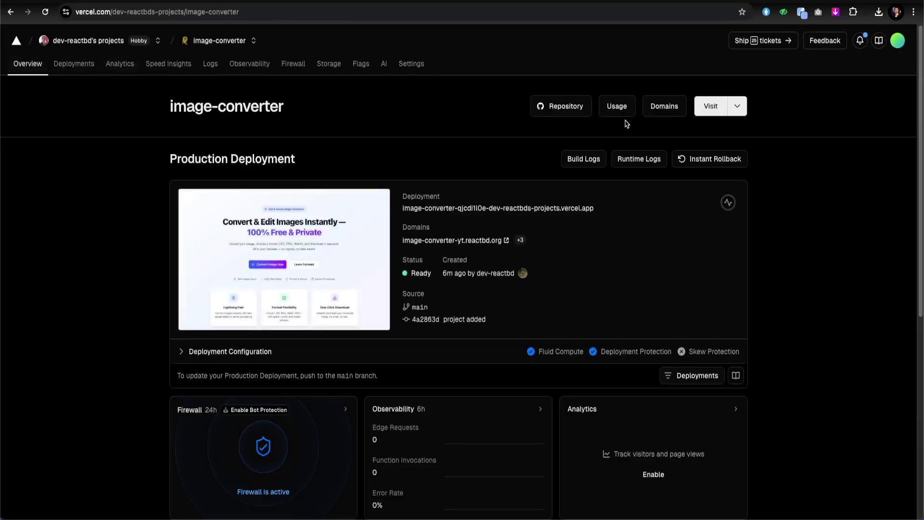
left_click(656, 107)
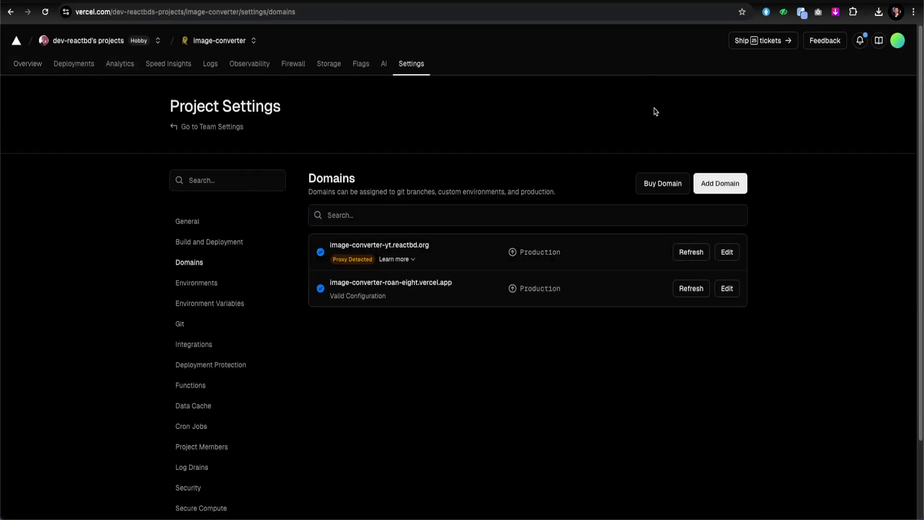
left_click(410, 263)
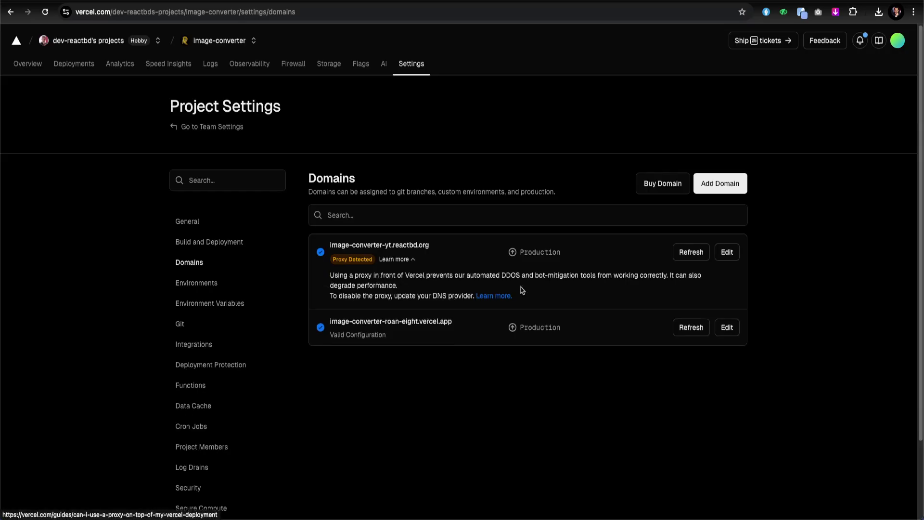
left_click(691, 253)
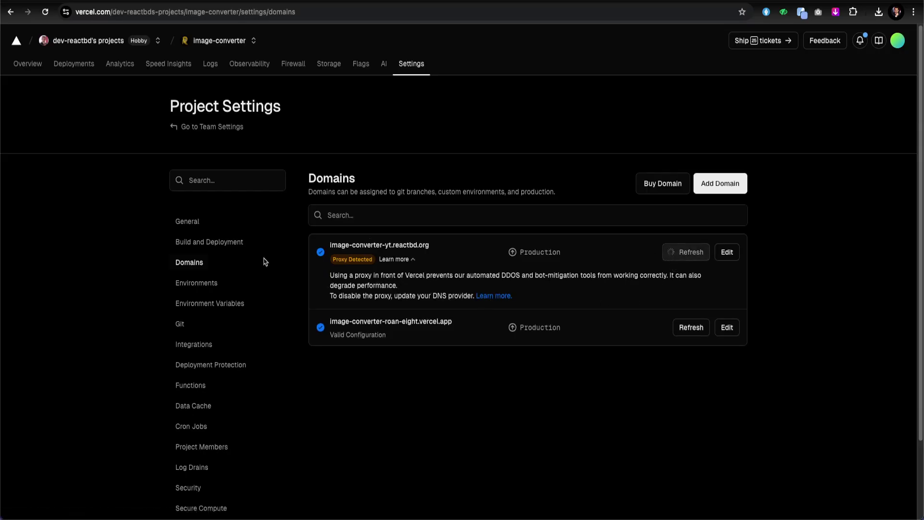
left_click(392, 248)
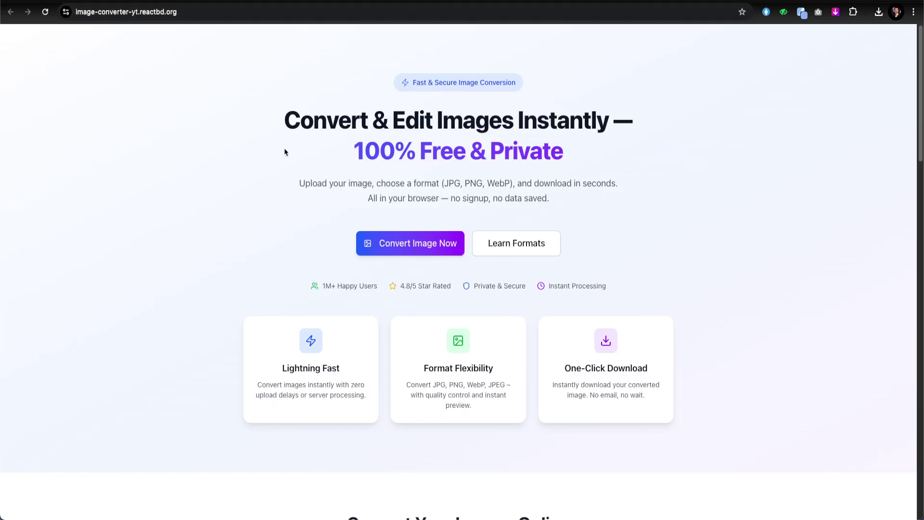
Switch to Cloudflare, set the image-converter-yt CNAME record's proxy status to Proxied, and save the record.
key("ctrl+shift+Tab")
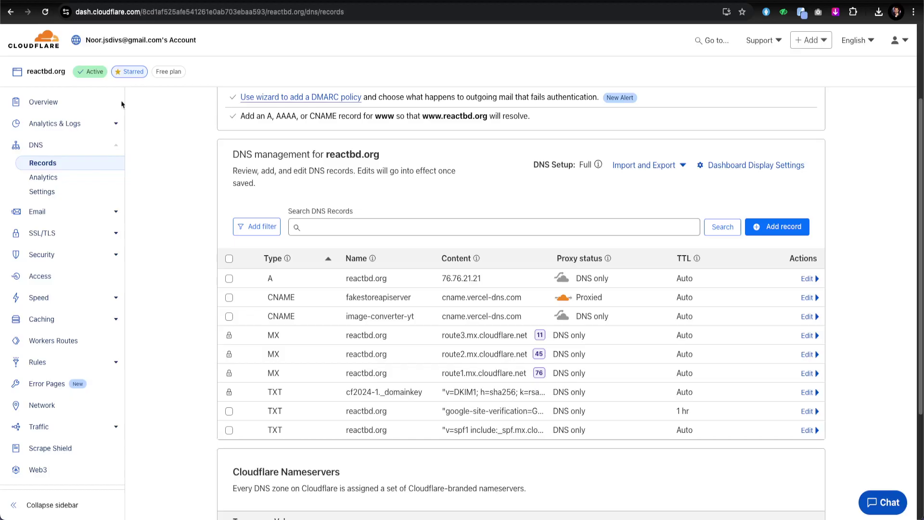
left_click(809, 316)
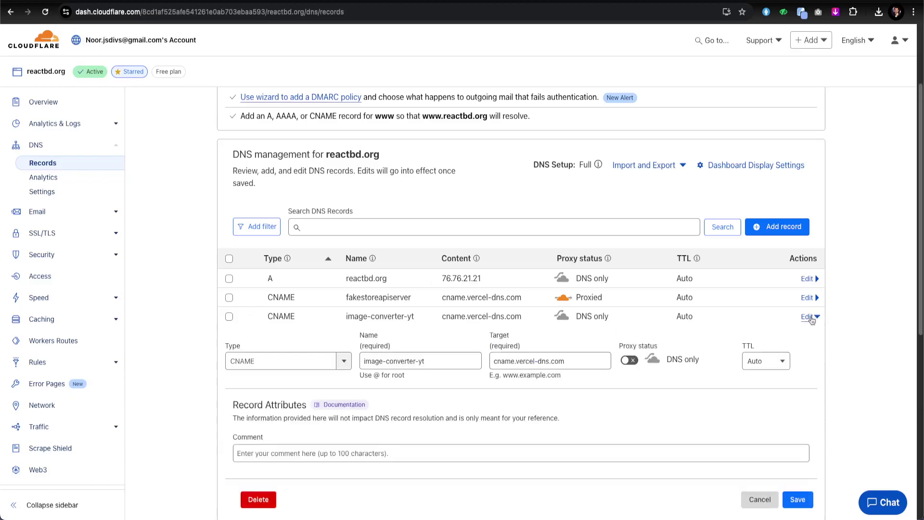
left_click(636, 362)
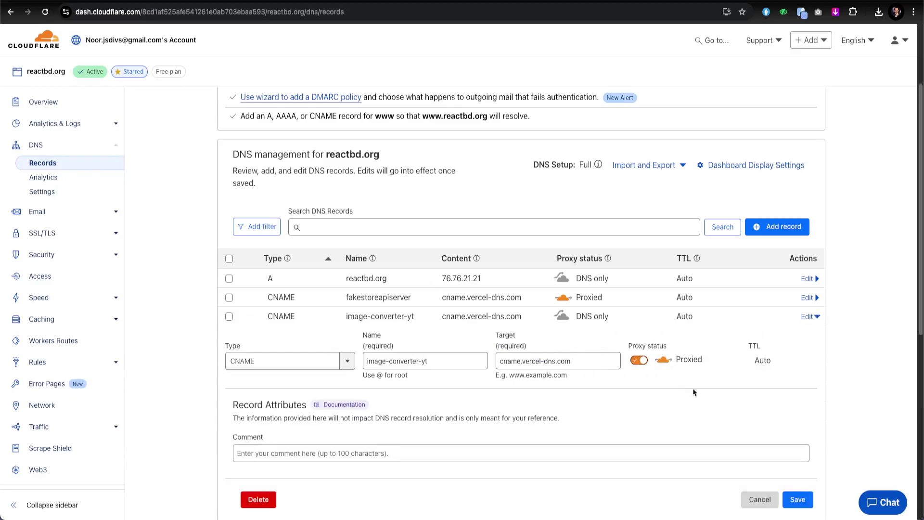
left_click(797, 499)
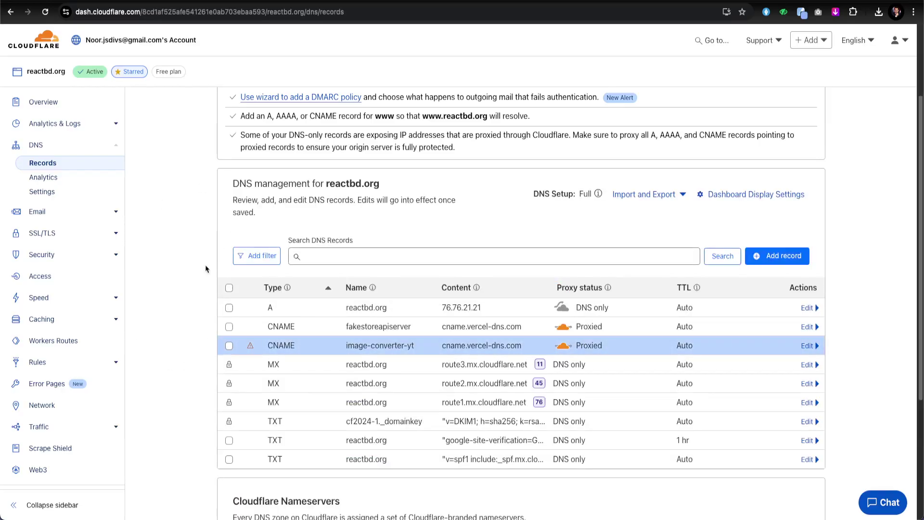
Check the Vercel domain settings, then open reactbd.com in a new tab and look through its home page.
left_click(223, 2)
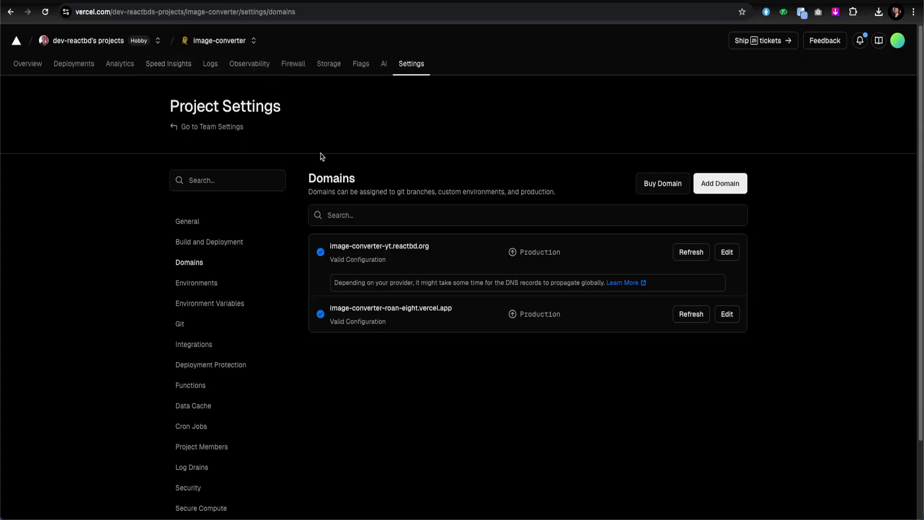
key("super+t")
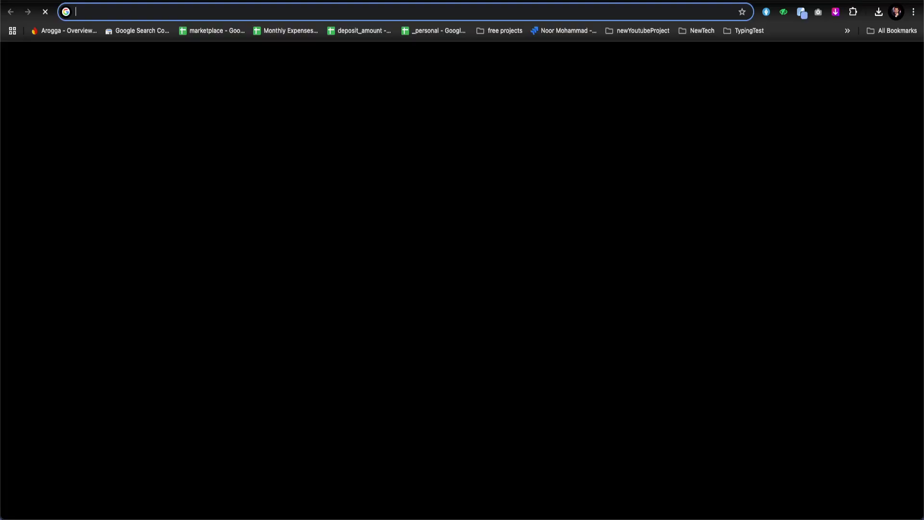
type("reactbd.com")
key("Return")
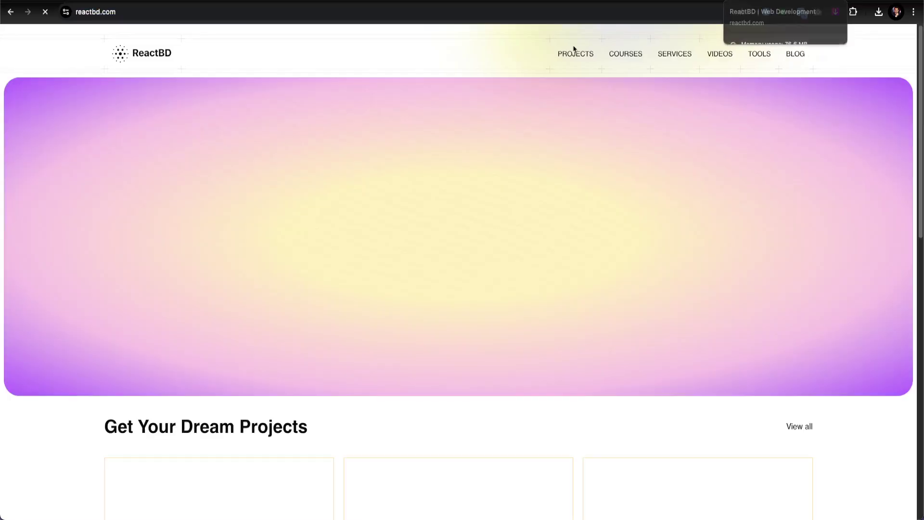
left_click(148, 11)
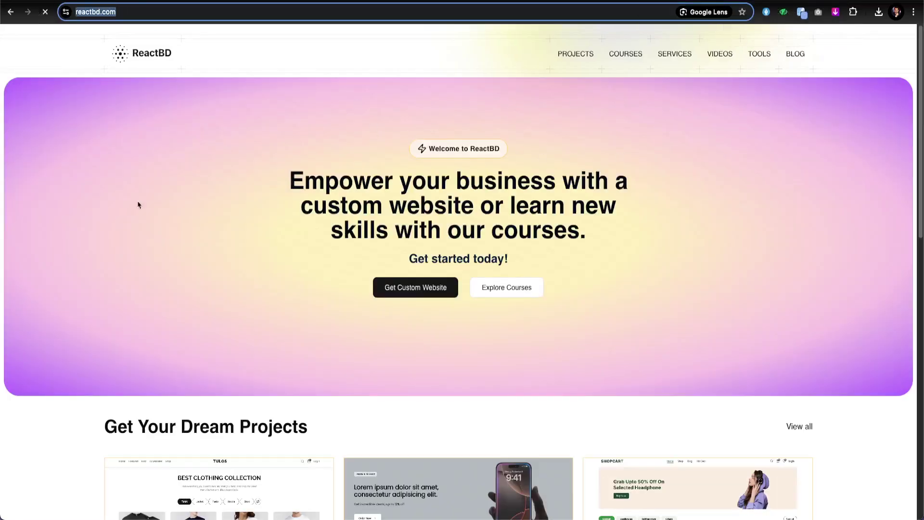
scroll(138, 202, "down", 9)
scroll(313, 224, "up", 5)
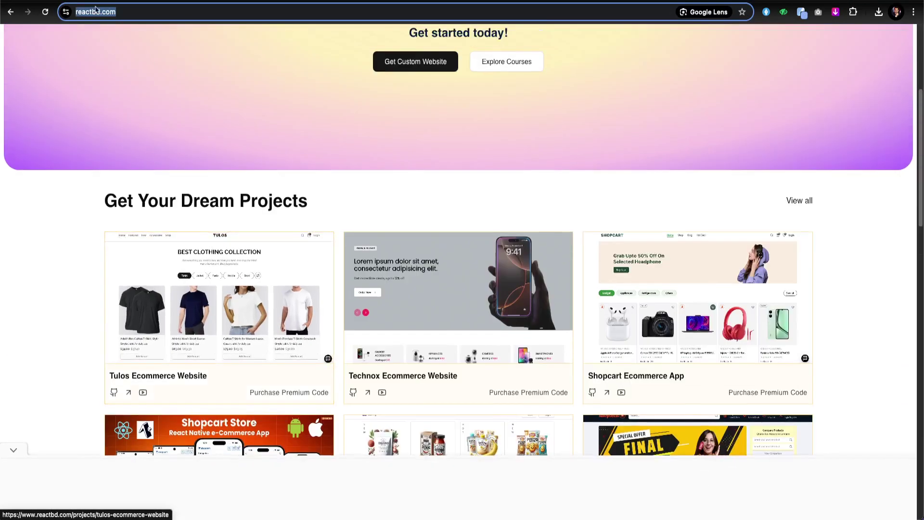
Reload Cloudflare's DNS records to inspect the image-converter-yt entry, and check the Vercel domain settings and project overview.
key("ctrl+shift+Tab")
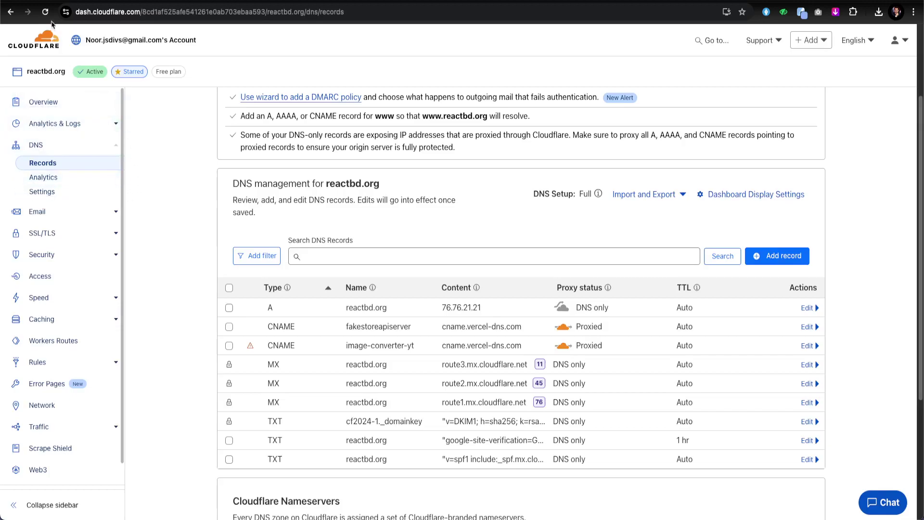
left_click(43, 101)
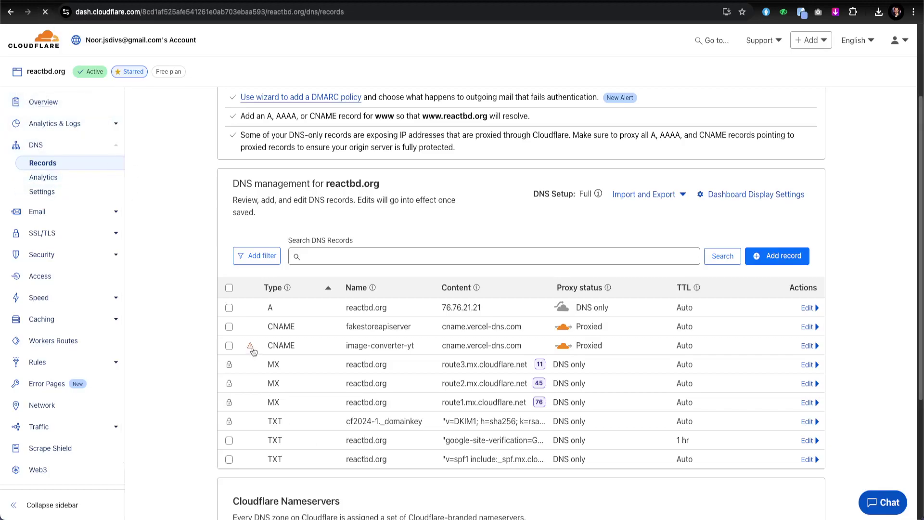
mouse_move(251, 355)
key("ctrl+Tab")
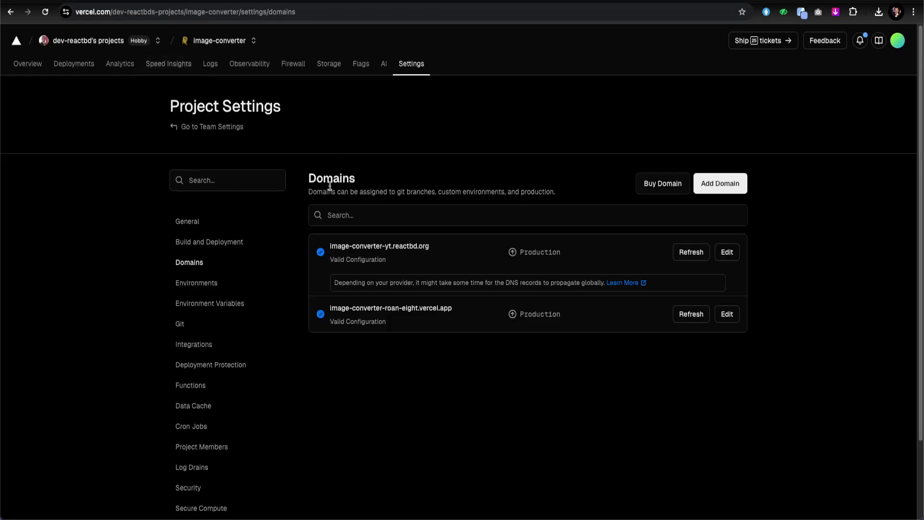
left_click(24, 62)
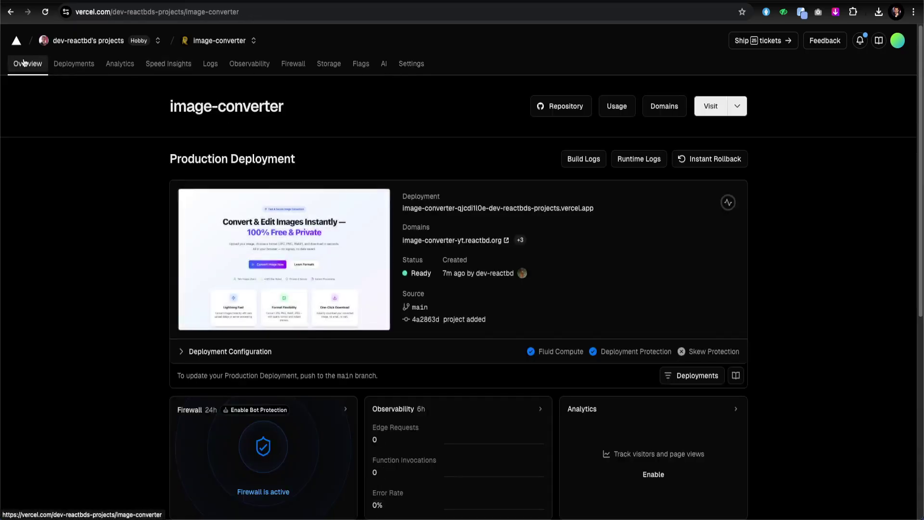